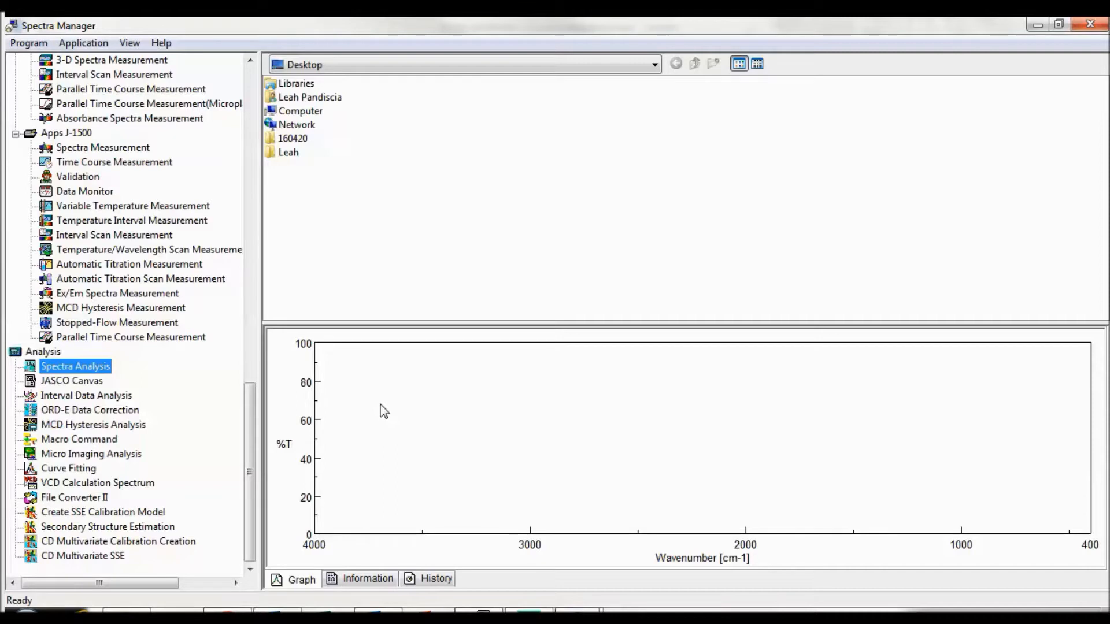
Step: Launch Spectra Analysis and open the cytc_1mg_0.1mm spectrum from the Analysis folder
double_click(98, 369)
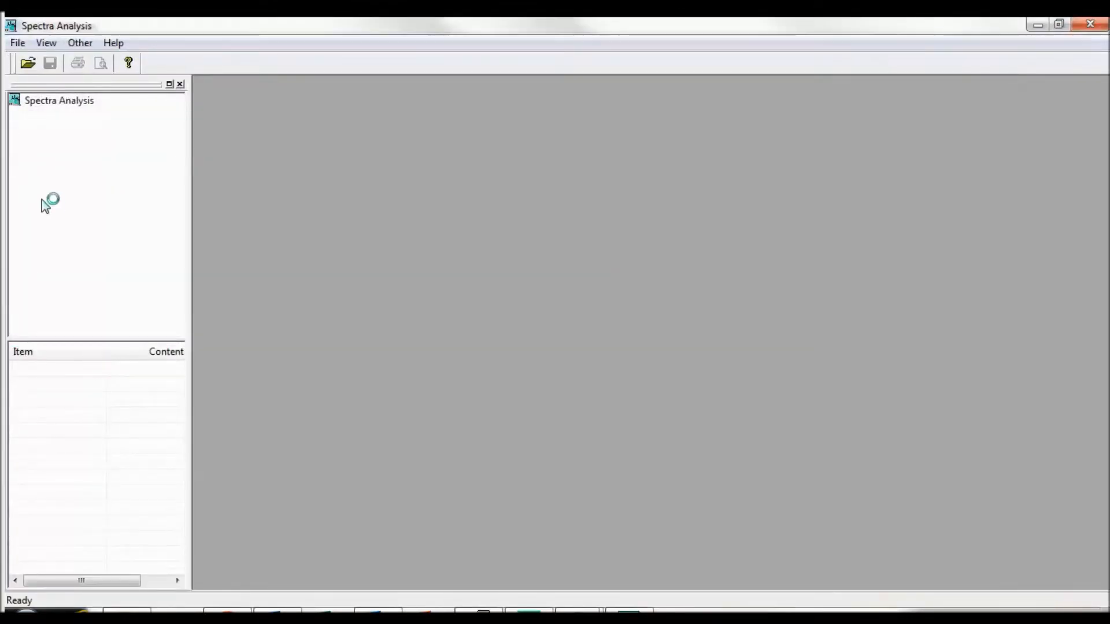
left_click(19, 44)
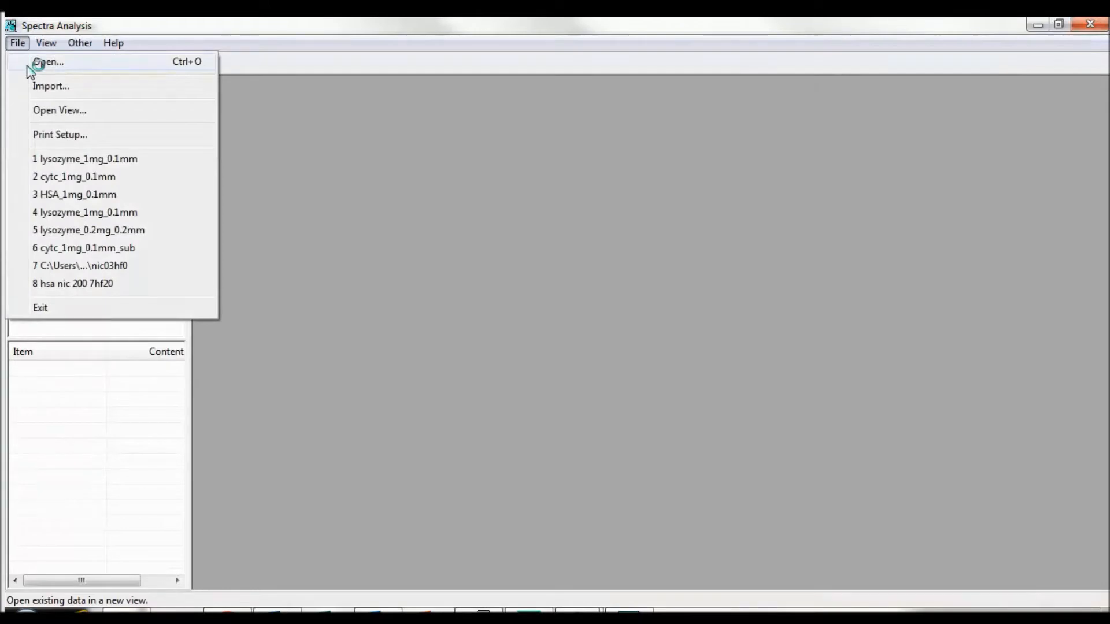
left_click(97, 23)
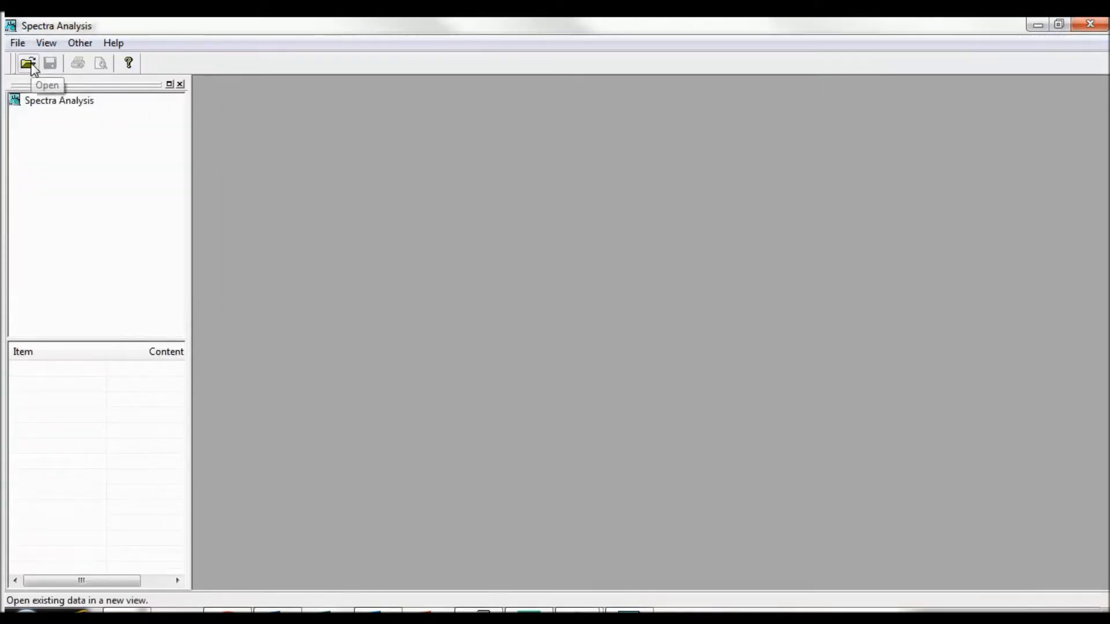
left_click(29, 64)
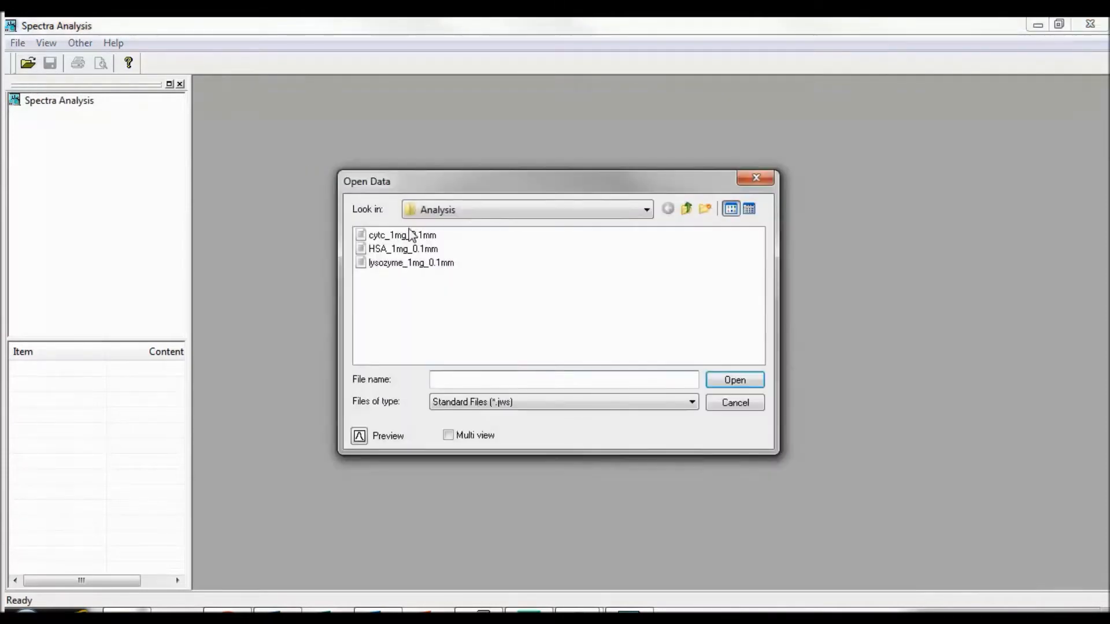
left_click(409, 234)
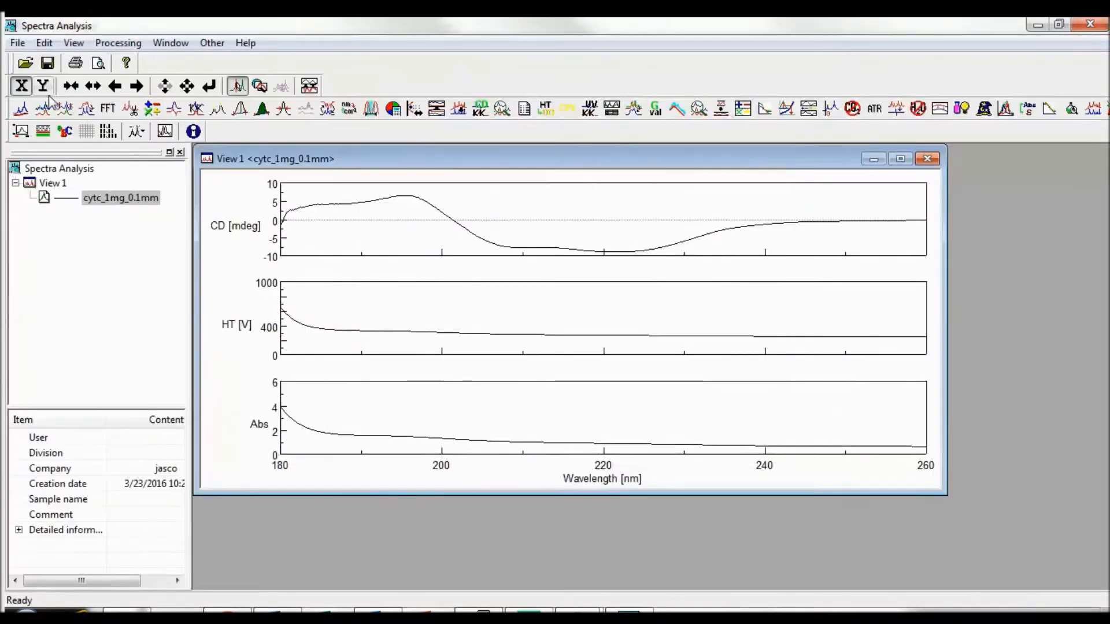
Step: Open HSA_1mg_0.1mm in a new view and overlay the lysozyme_1mg_0.1mm spectrum on it
left_click(17, 63)
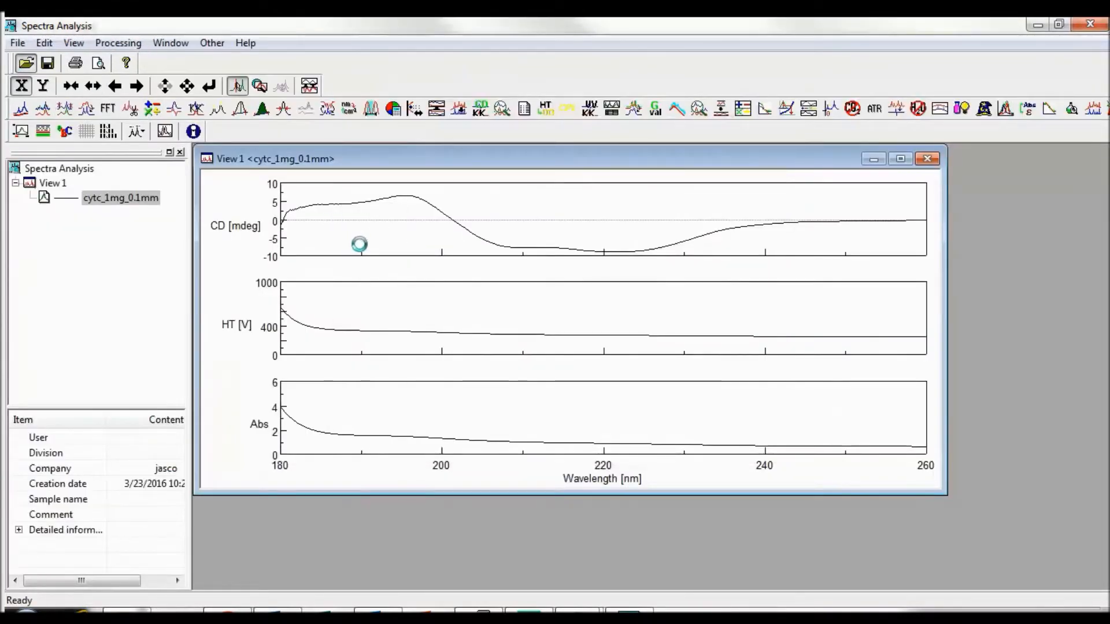
double_click(383, 250)
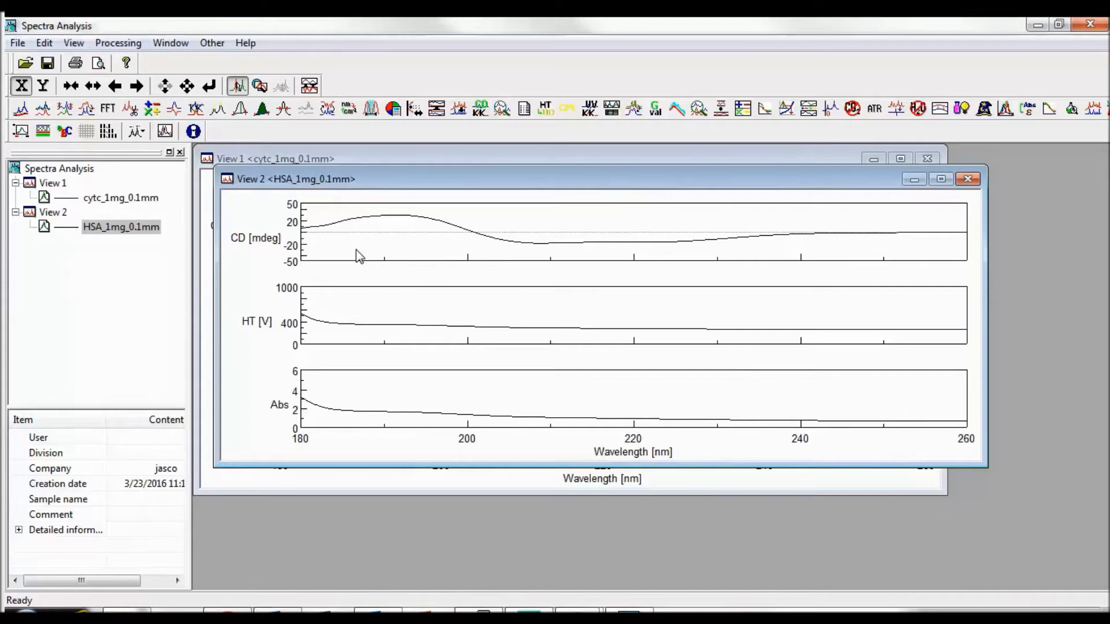
left_click(18, 42)
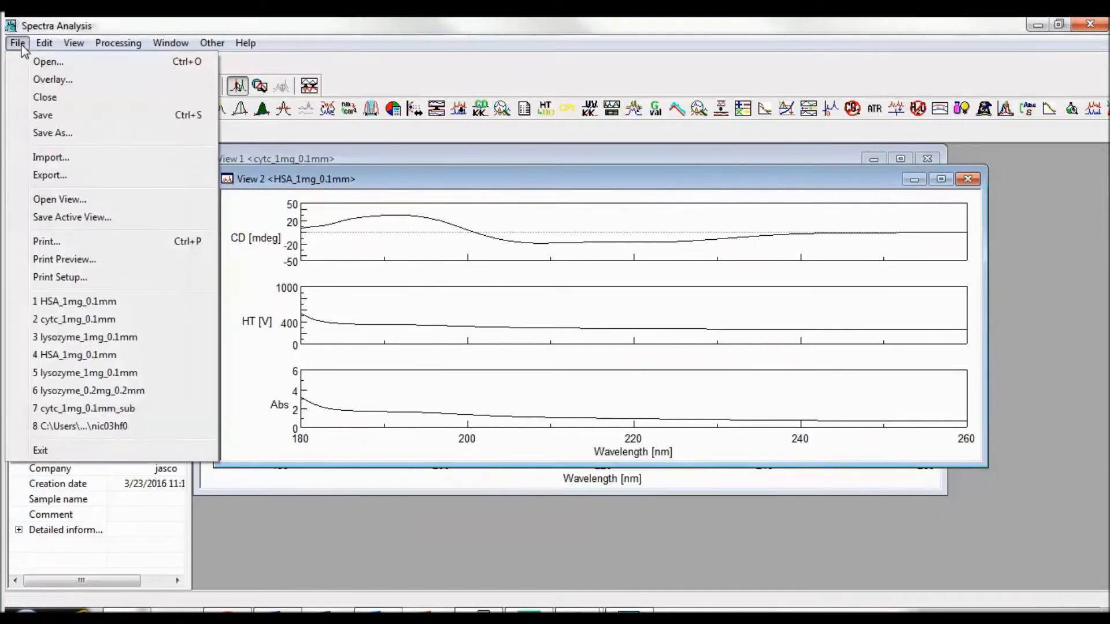
left_click(33, 81)
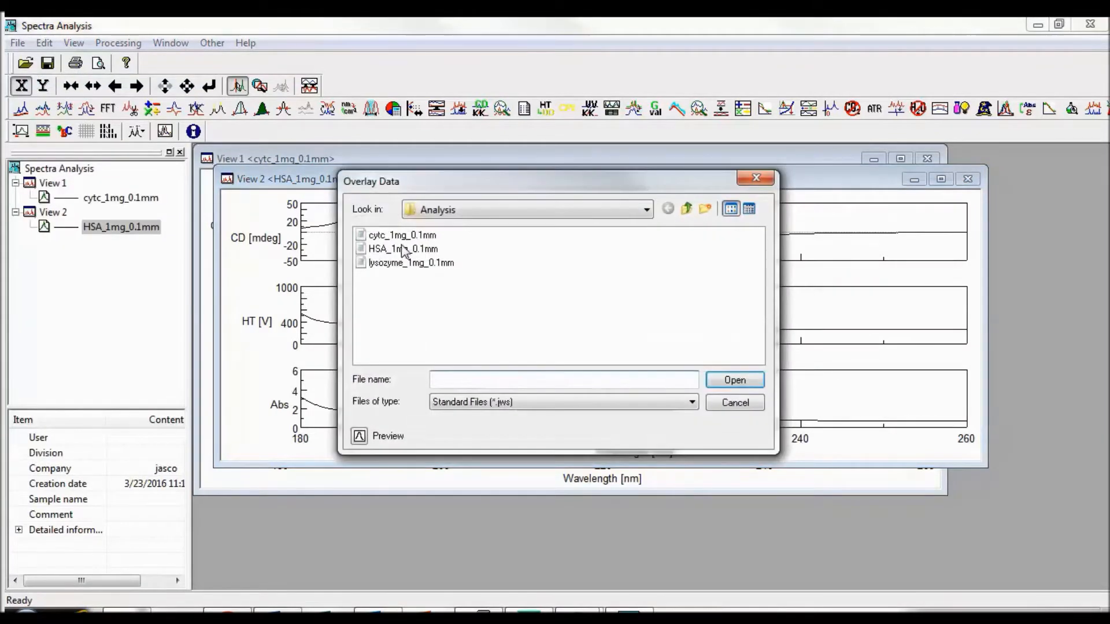
left_click(408, 262)
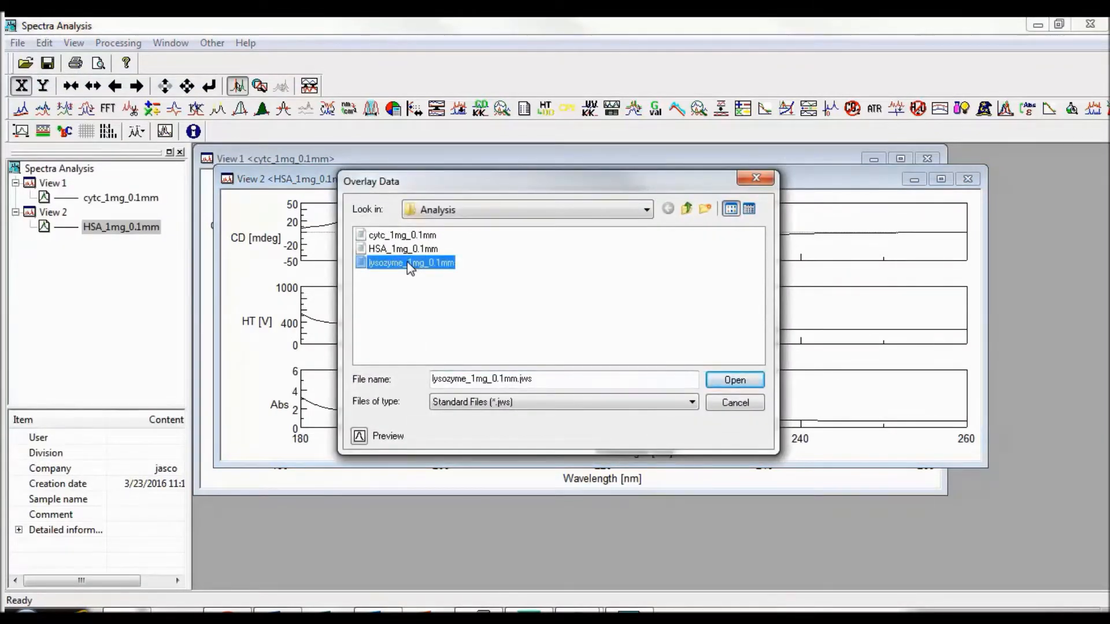
double_click(407, 263)
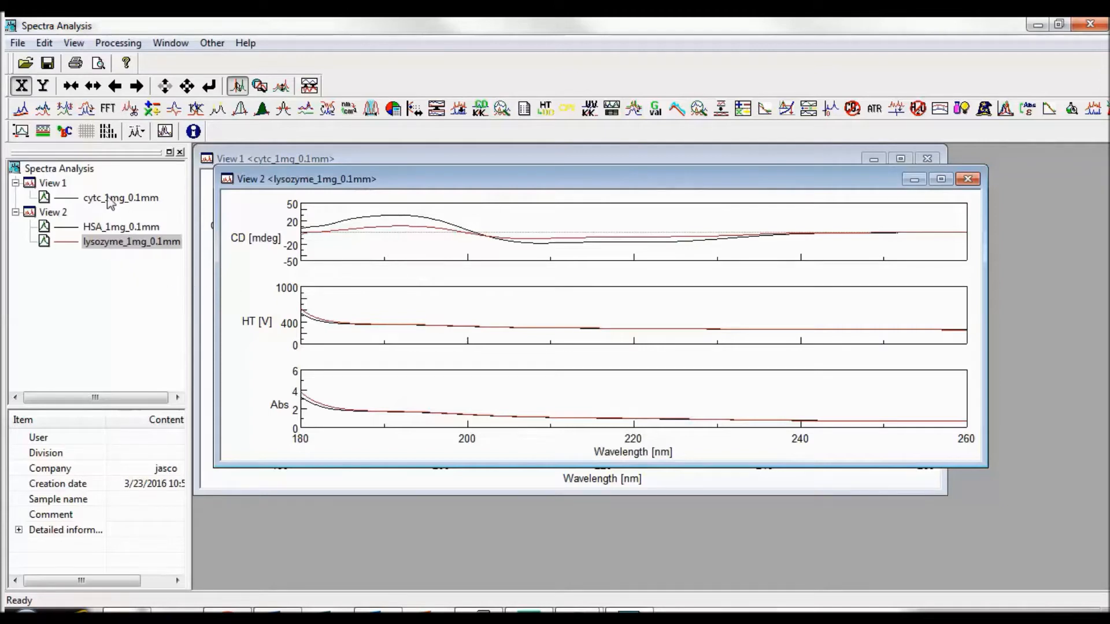
Step: Move the cytc_1mg_0.1mm spectrum from View 1 into View 2, and separate it again into its own new view
left_click_drag(110, 202, 55, 217)
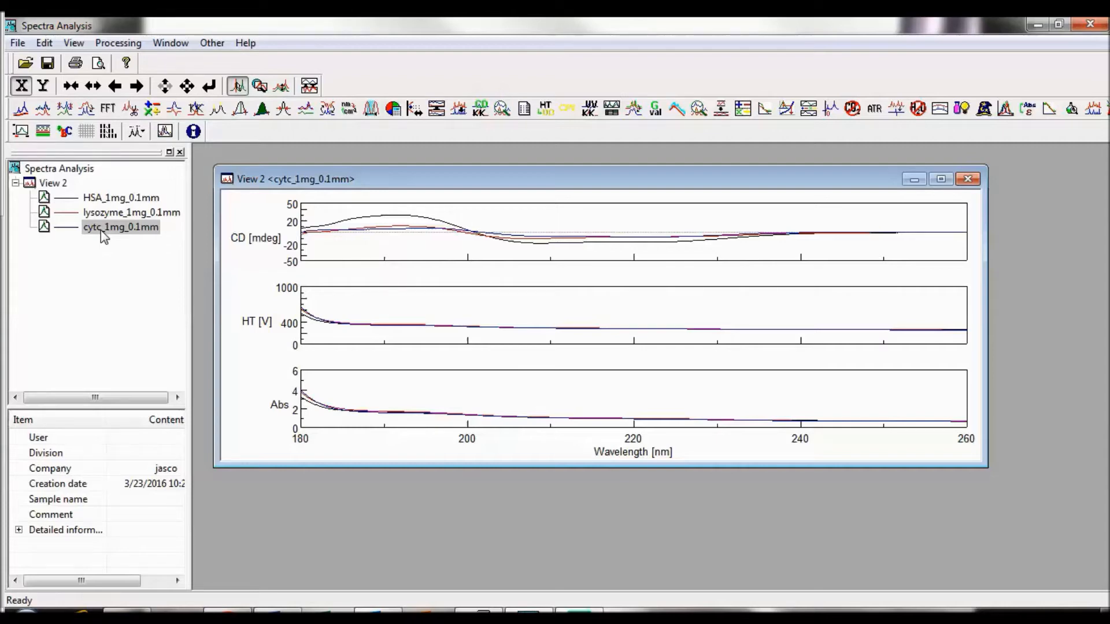
left_click_drag(101, 230, 104, 282)
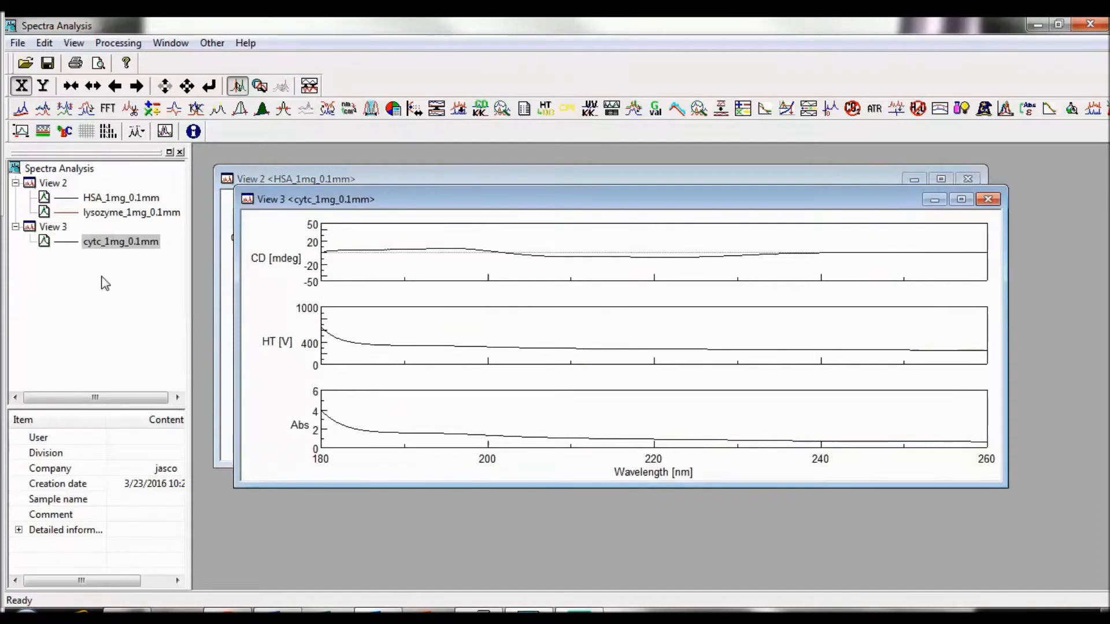
Step: Tile the views horizontally and move the cytc_1mg_0.1mm spectrum from the View 3 graph into the View 2 graph
left_click(167, 43)
left_click(174, 79)
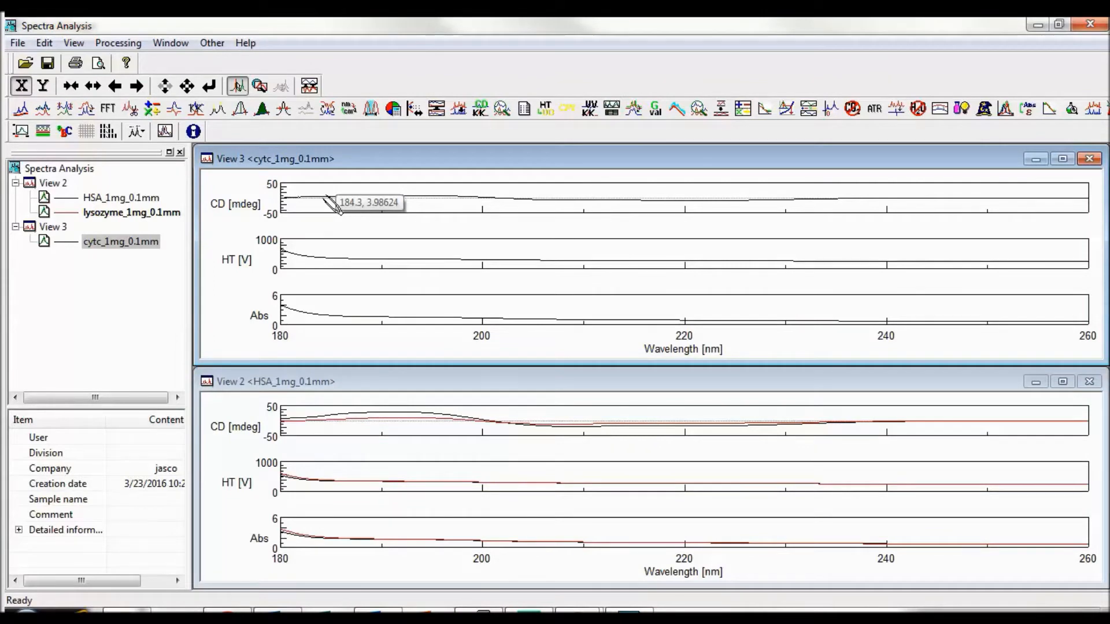
key("Escape")
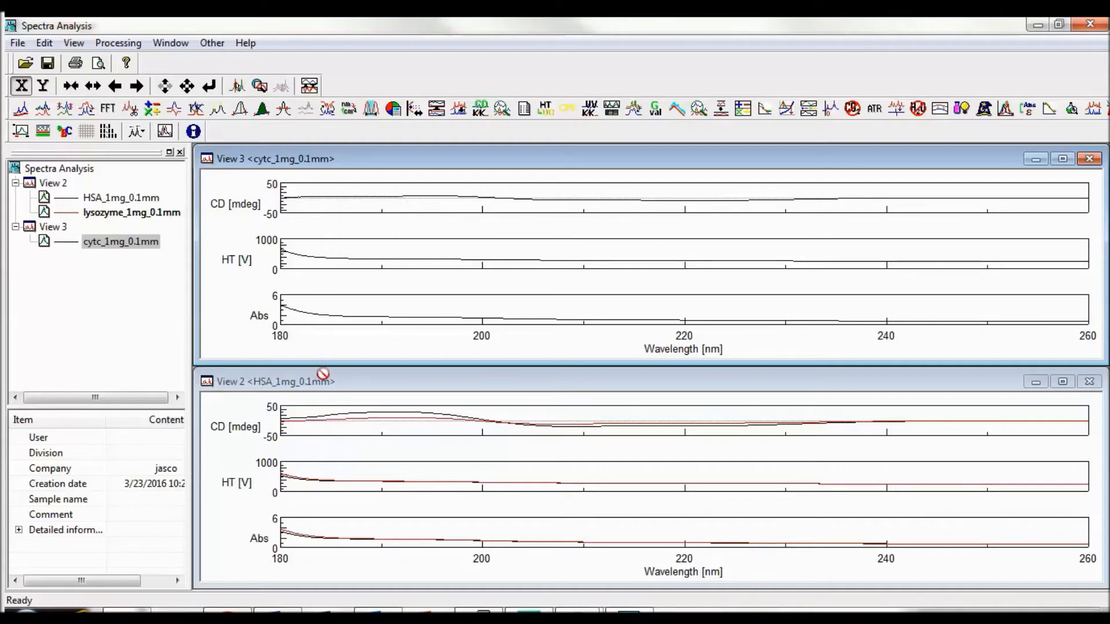
left_click_drag(326, 422, 328, 448)
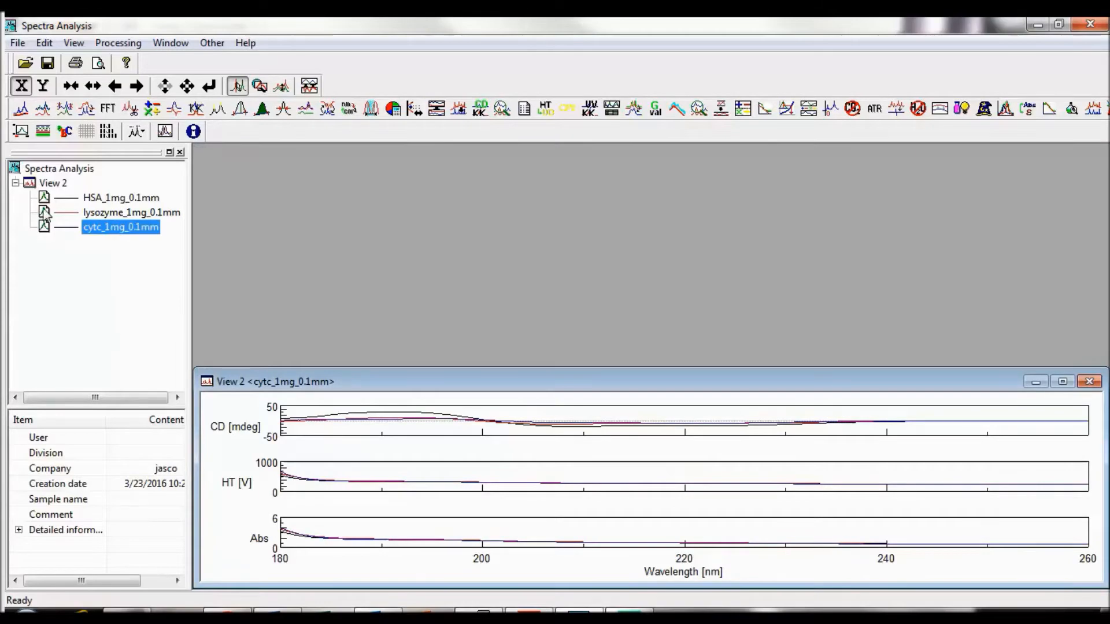
Step: Open the myo_0.2mg_0.2mm spectrum from the Analysis folder in a new view
left_click(26, 63)
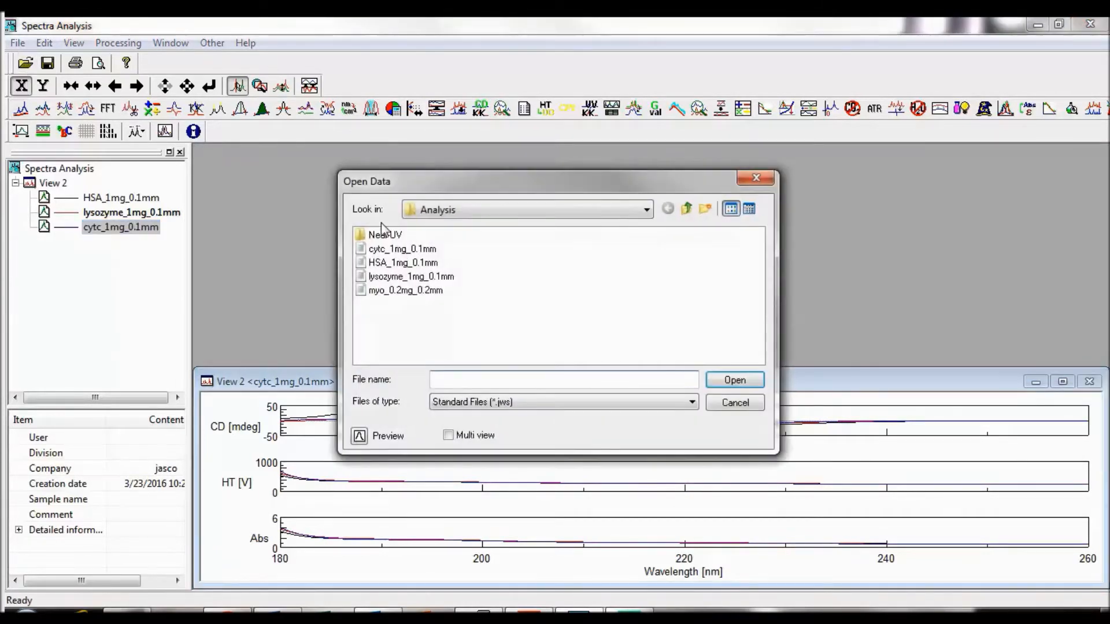
left_click(408, 291)
double_click(408, 291)
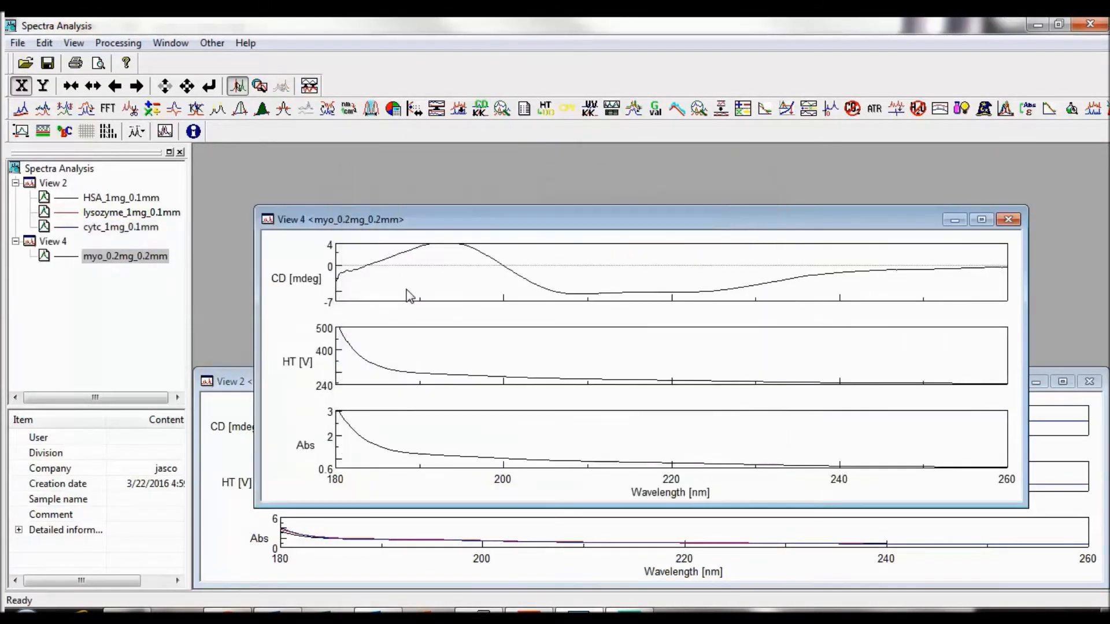
Step: Tile the views horizontally and move all spectra of View 2 together into the myo_0.2mg_0.2mm view
left_click(171, 42)
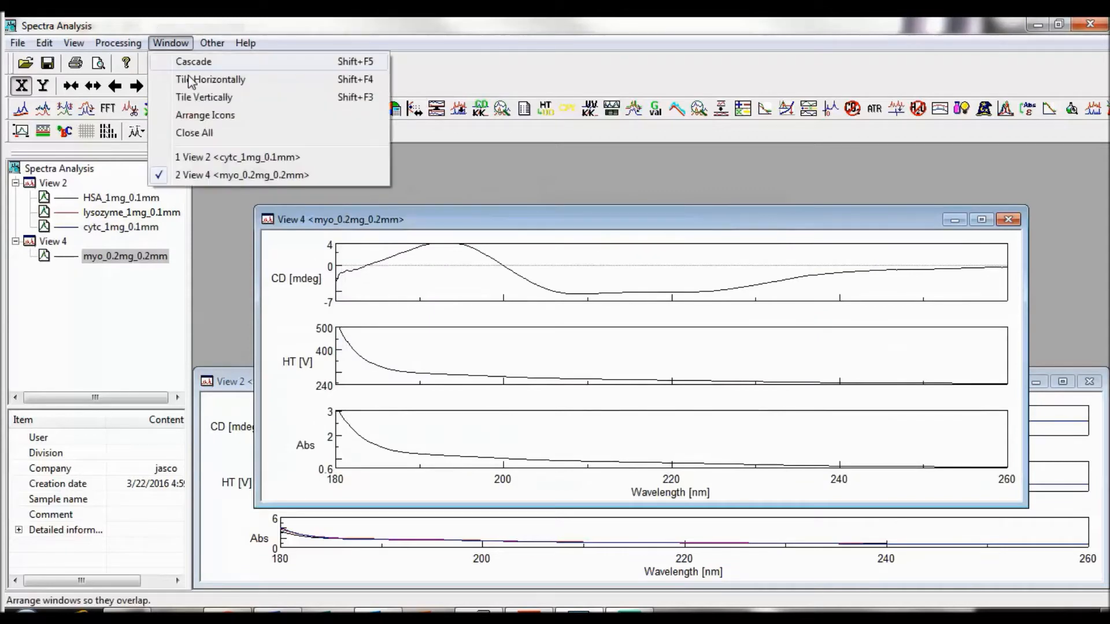
left_click(190, 81)
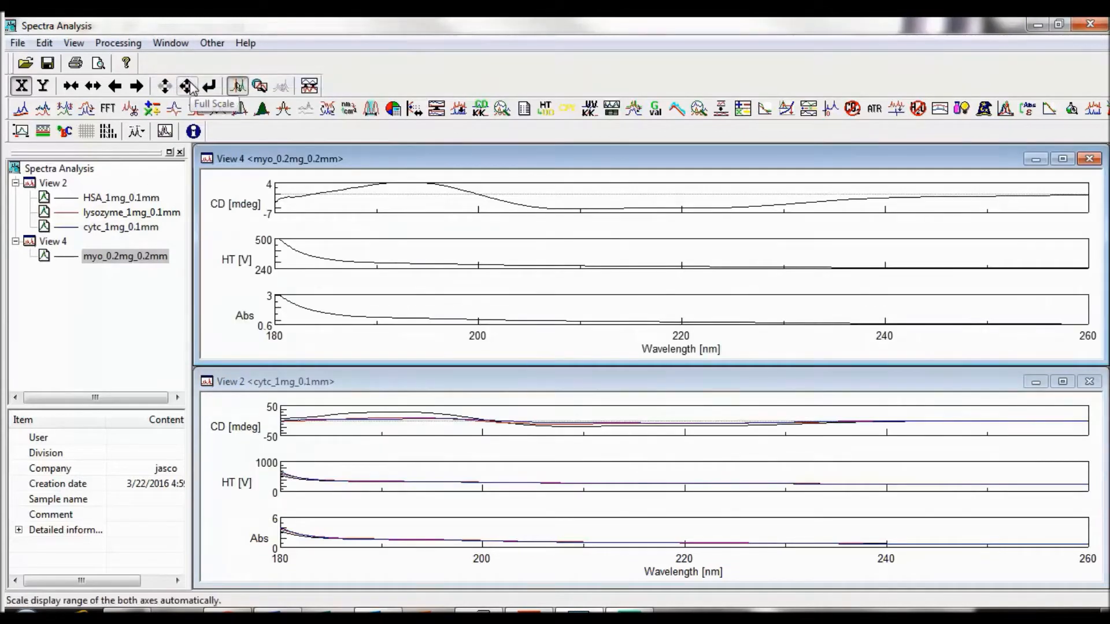
left_click(236, 403)
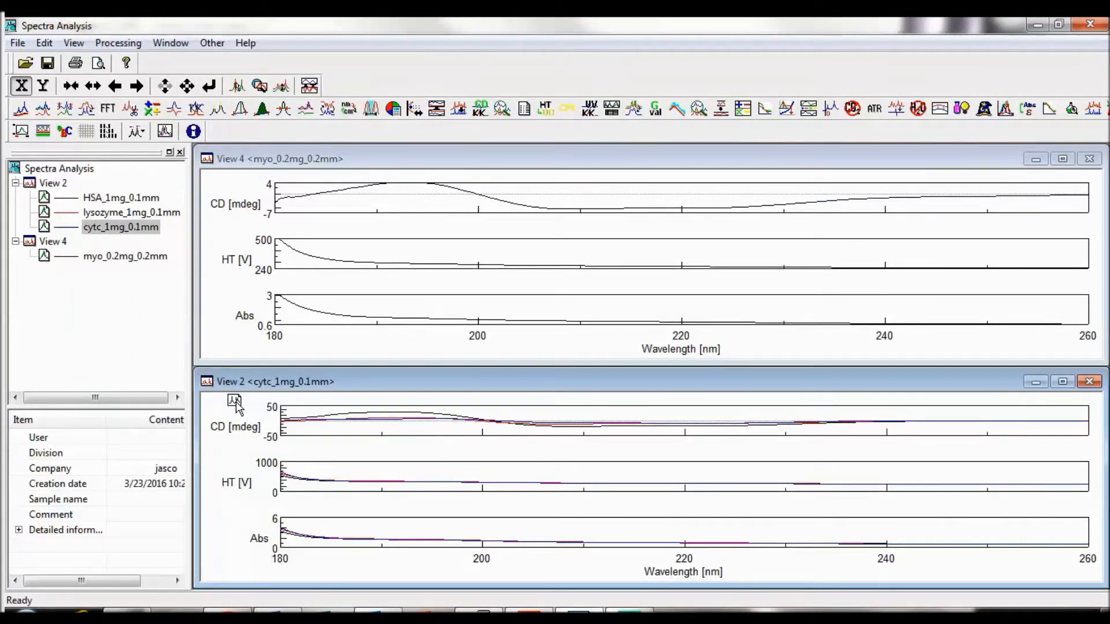
left_click_drag(237, 407, 229, 328)
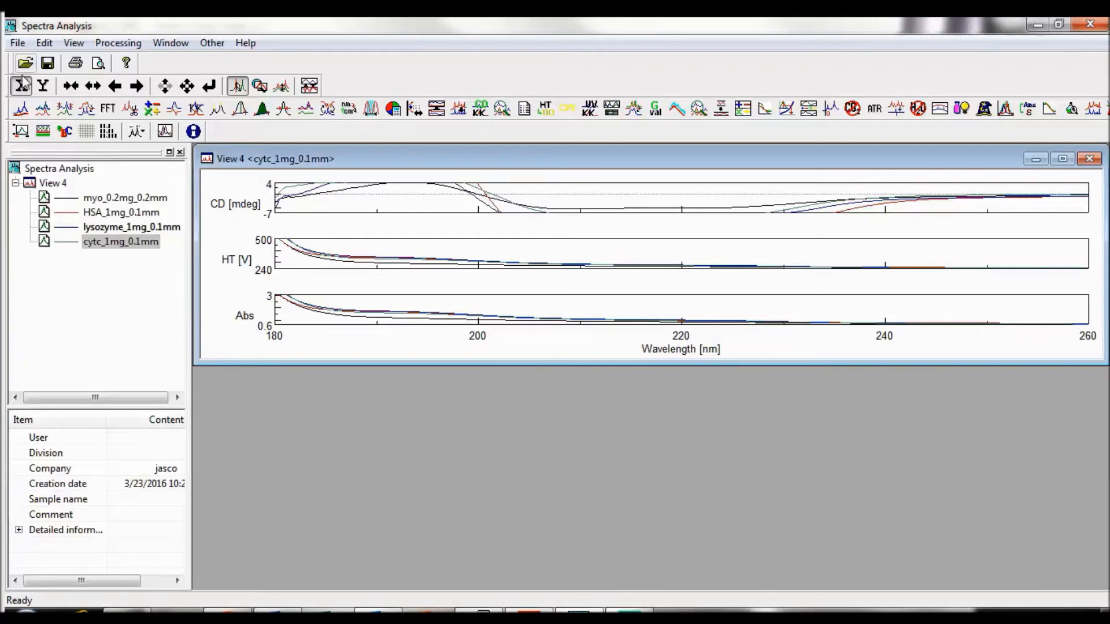
left_click(18, 46)
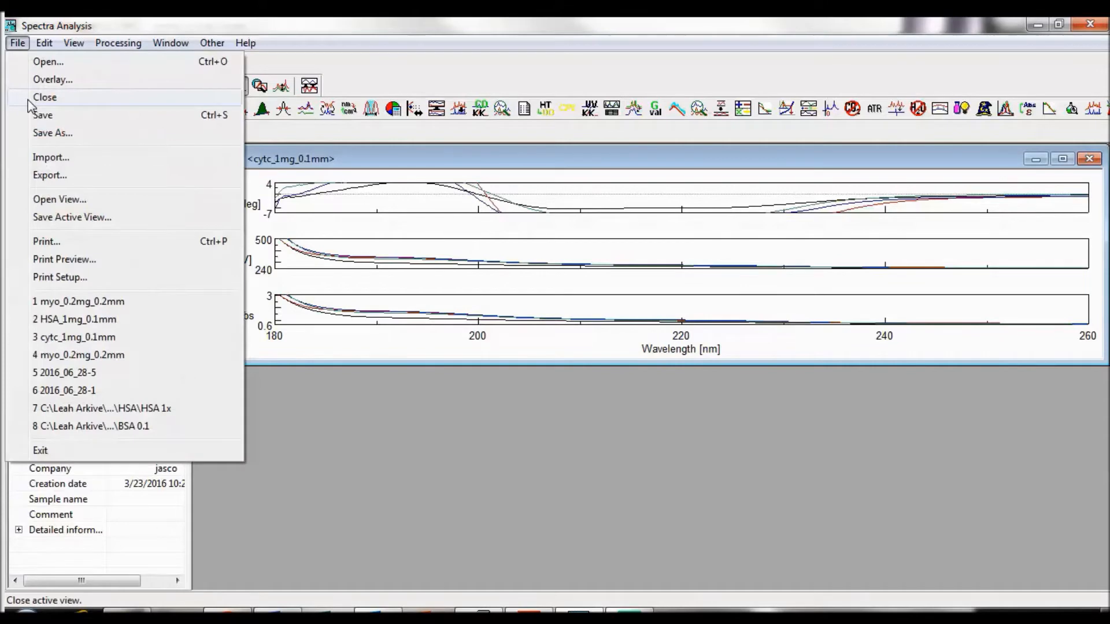
left_click(655, 260)
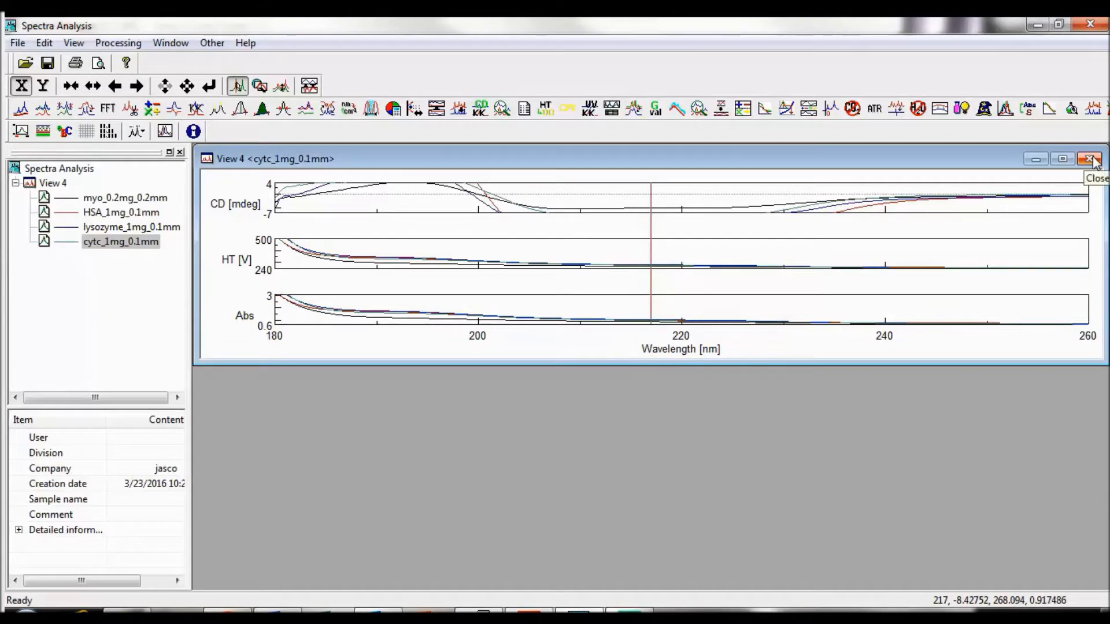
left_click(44, 43)
mouse_move(17, 43)
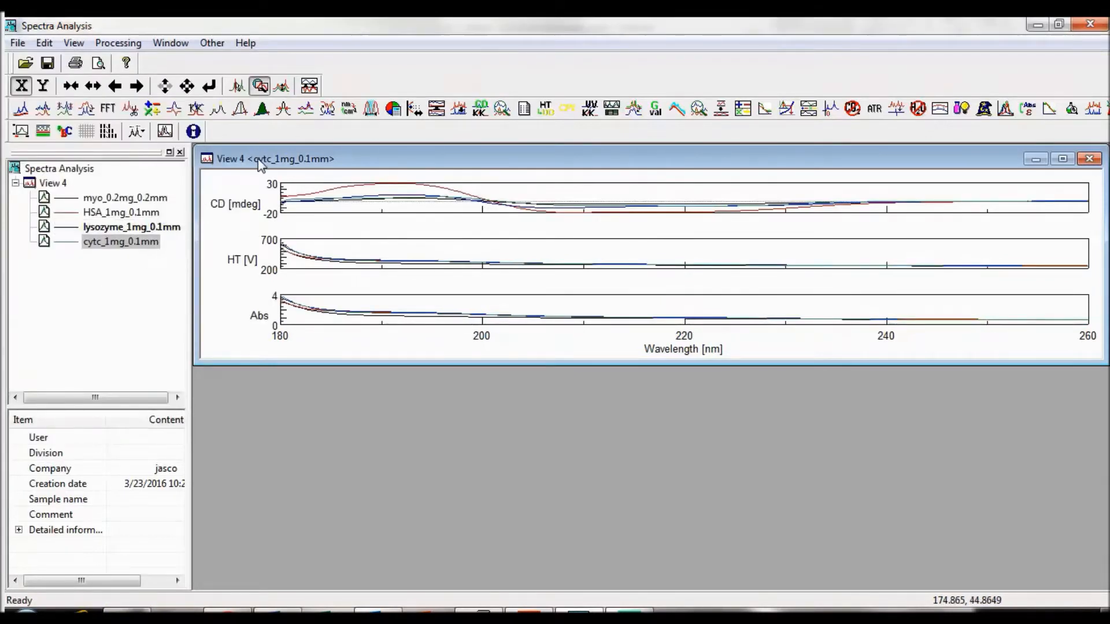
Step: Maximize the View 4 window and review the comments information of the cytc_1mg_0.1mm spectrum without editing it
double_click(257, 159)
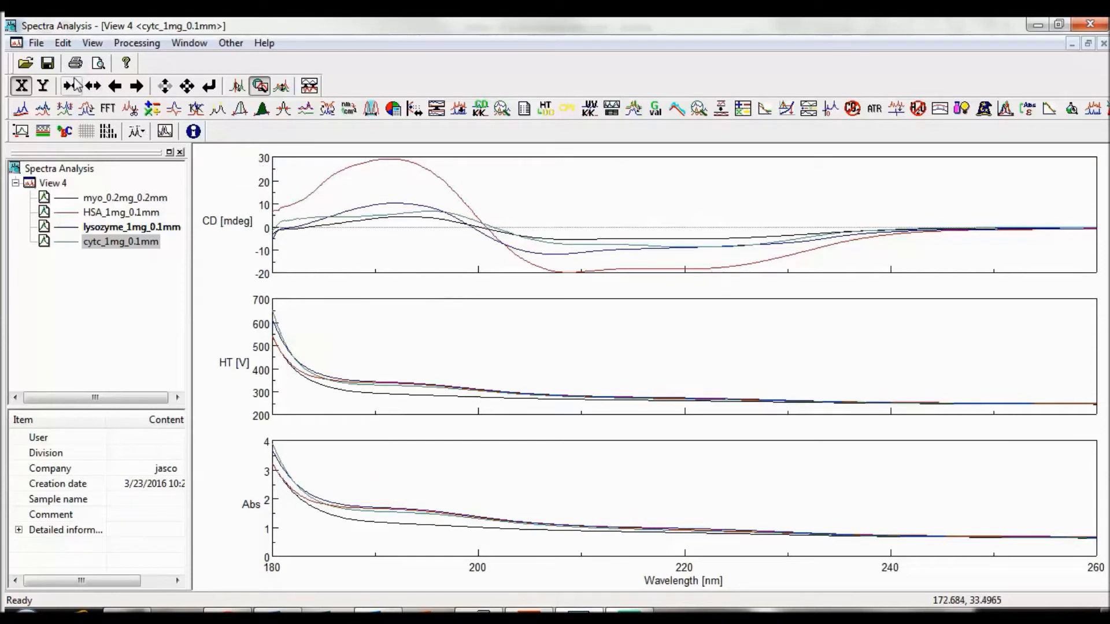
left_click(64, 43)
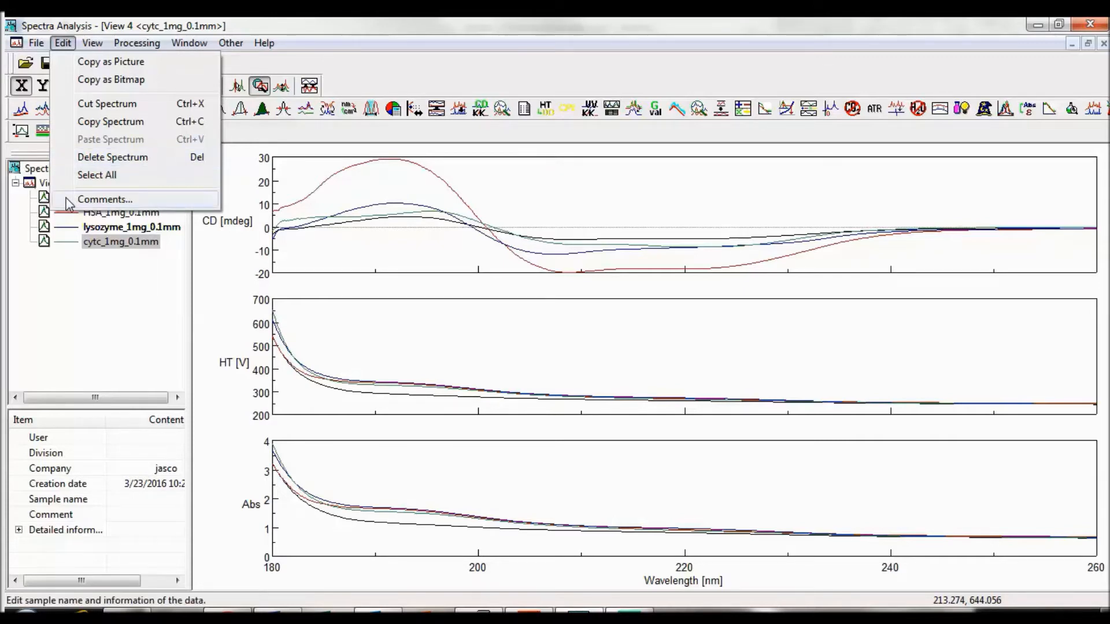
left_click(104, 200)
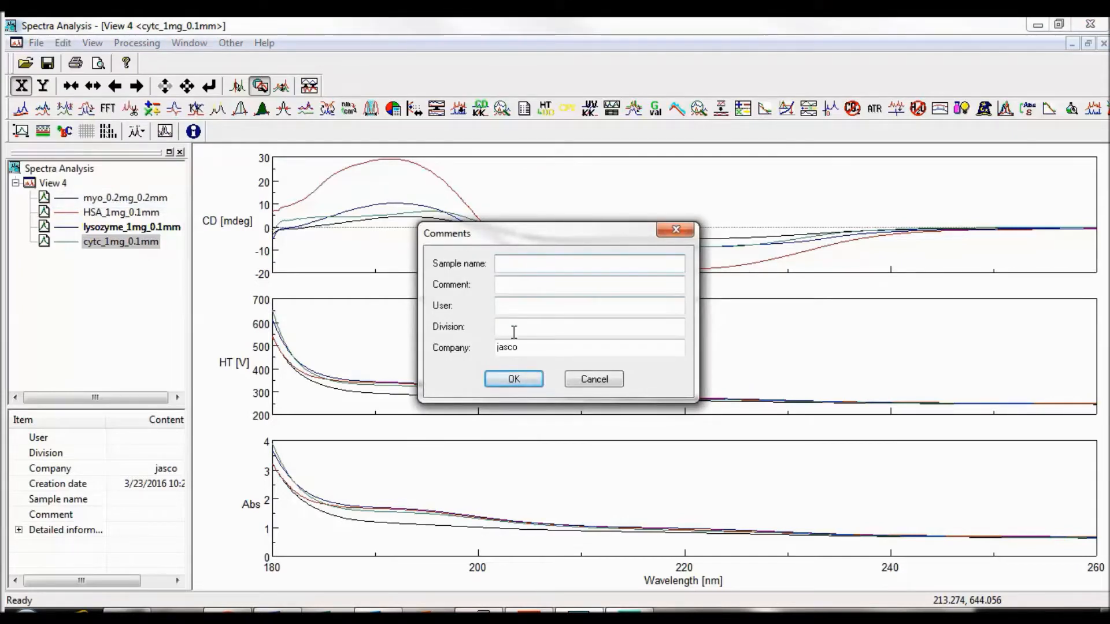
left_click(511, 380)
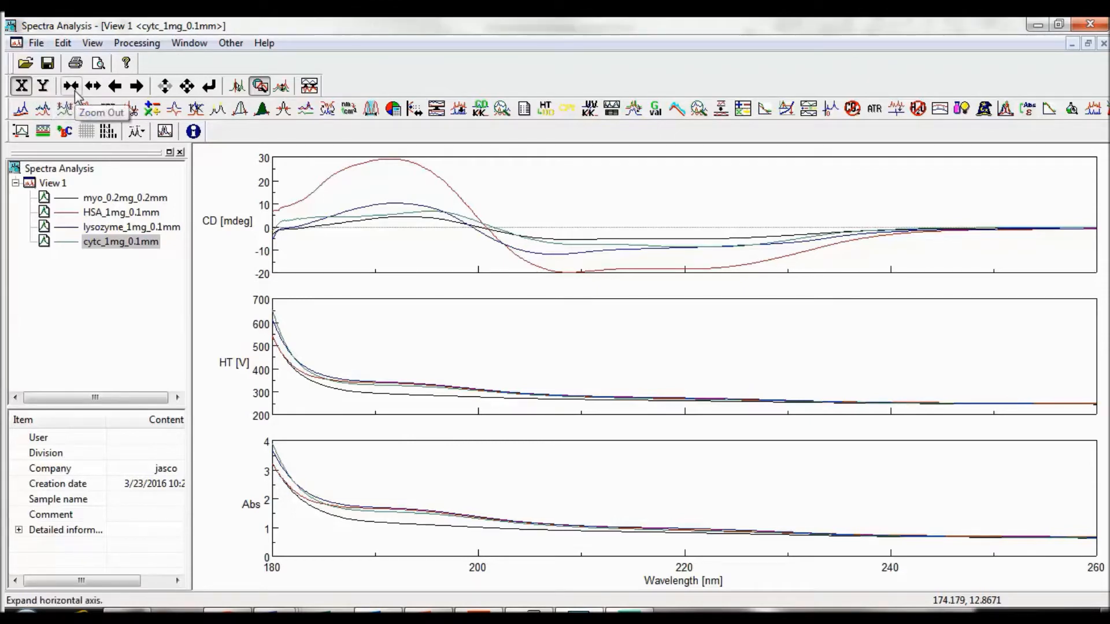
Step: Zoom out the wavelength axis and the CD axis, and zoom the wavelength axis back in to 180–260 nm
left_click(72, 88)
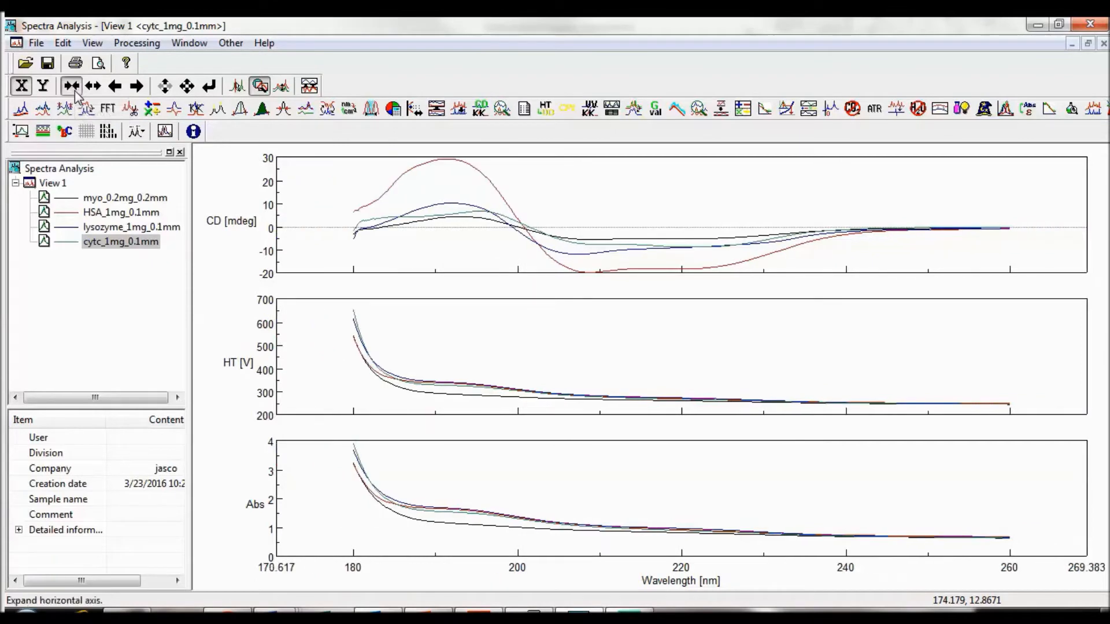
left_click(42, 86)
left_click(71, 86)
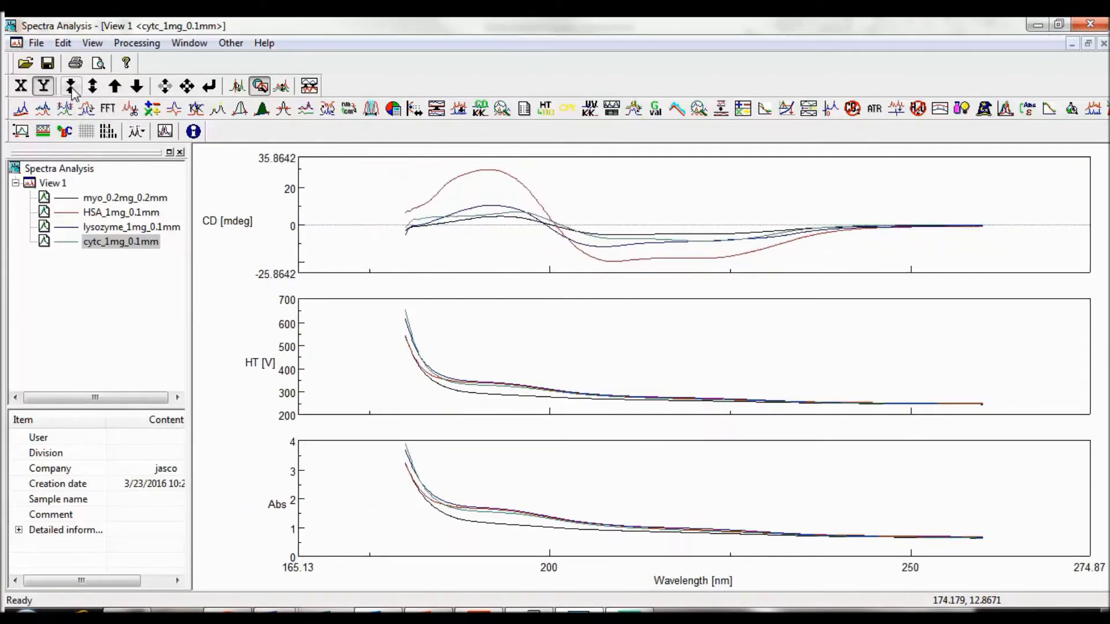
left_click(21, 85)
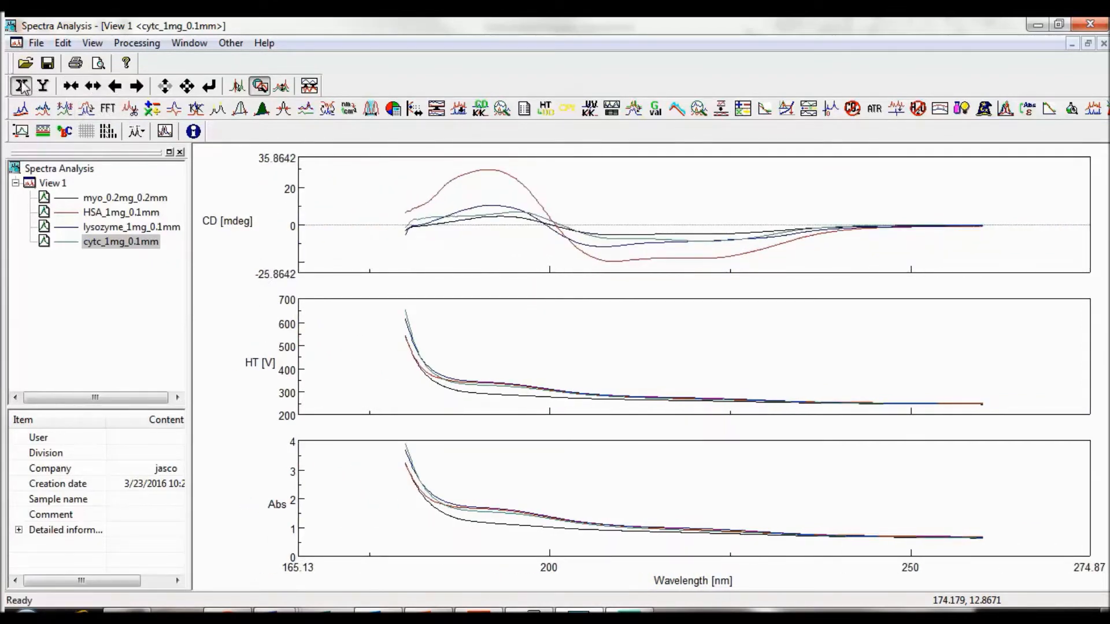
left_click(94, 88)
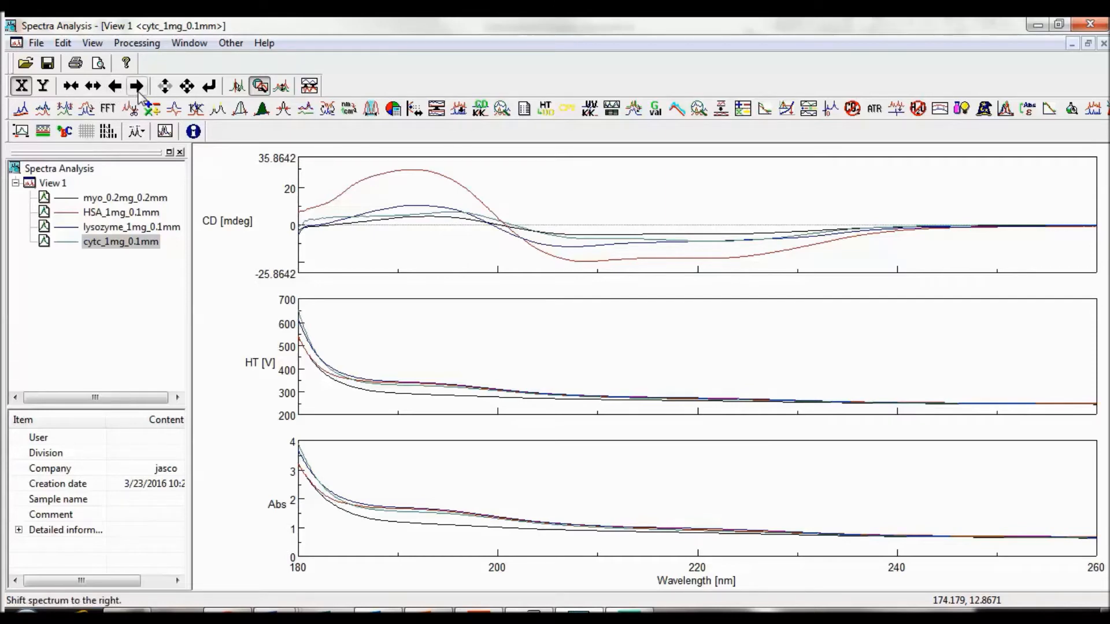
Step: Shift the spectra to the left and back to the right along the wavelength axis
left_click(116, 88)
left_click(116, 88)
left_click(115, 88)
left_click(136, 87)
left_click(137, 86)
left_click(136, 87)
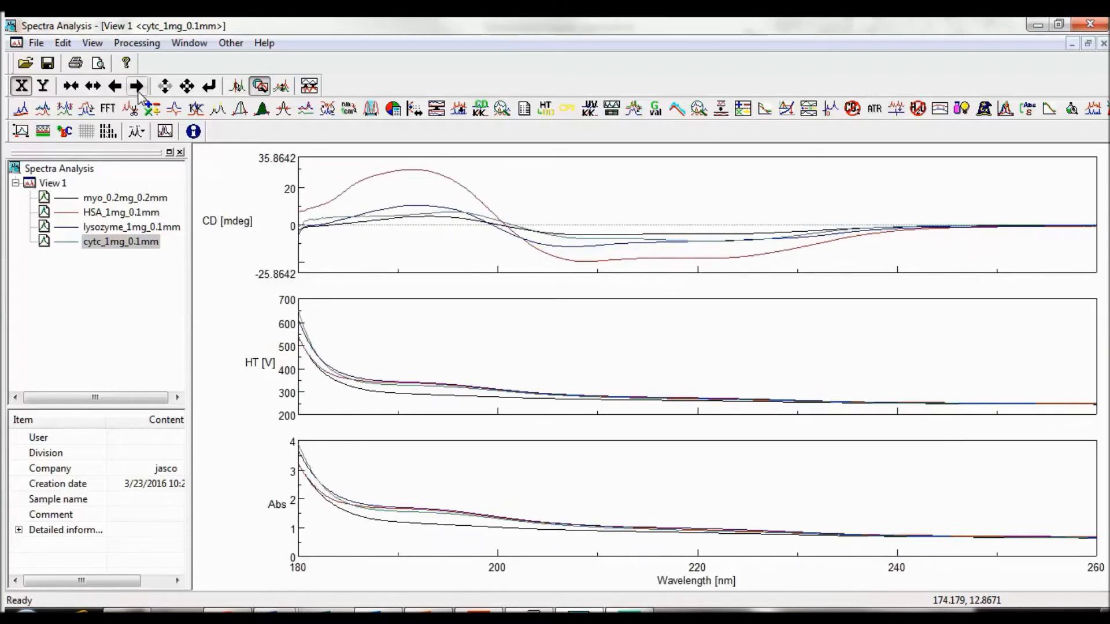
Step: Shift the spectra upward and back downward along the vertical axis
left_click(43, 86)
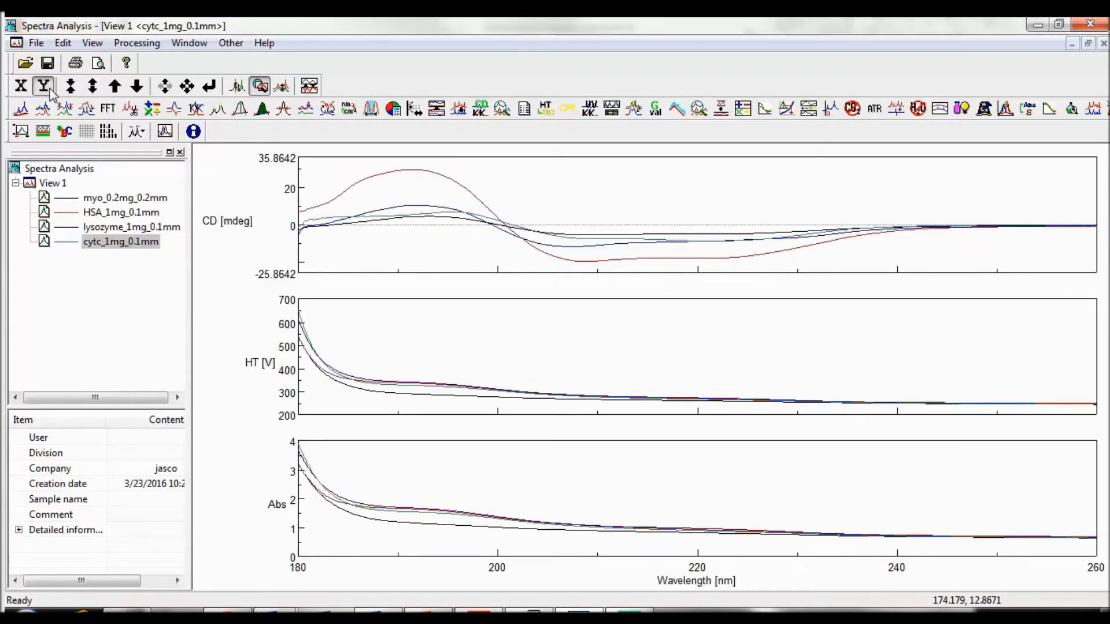
left_click(122, 92)
left_click(122, 92)
left_click(137, 91)
left_click(137, 92)
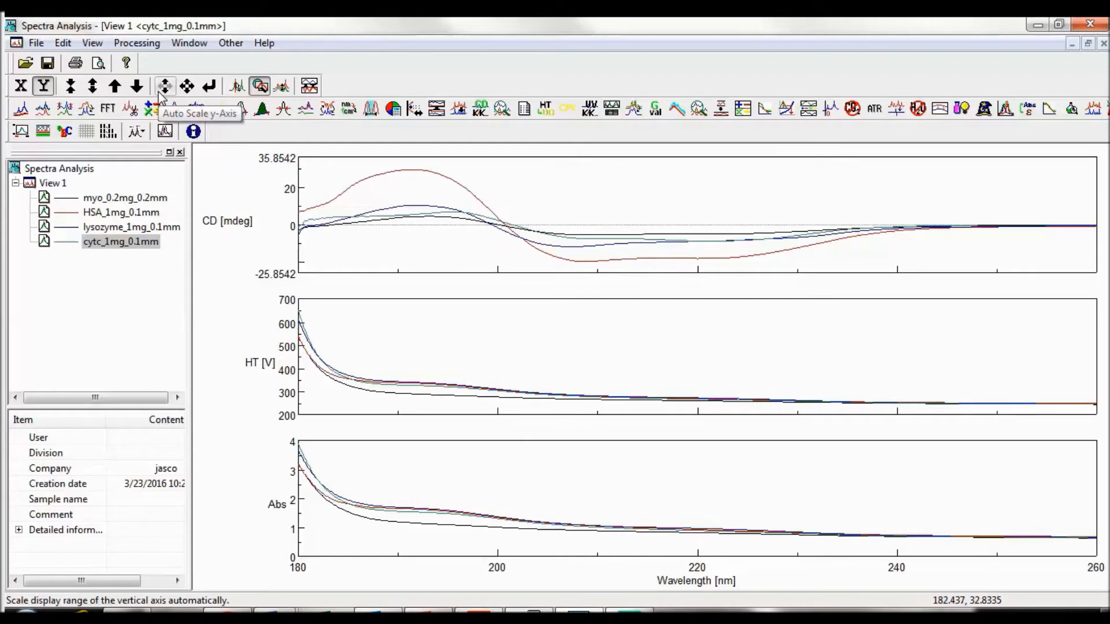
Step: Auto-scale the vertical axis, apply full scale to both axes, and return to the -50 to 50 mdeg CD display range
left_click(164, 87)
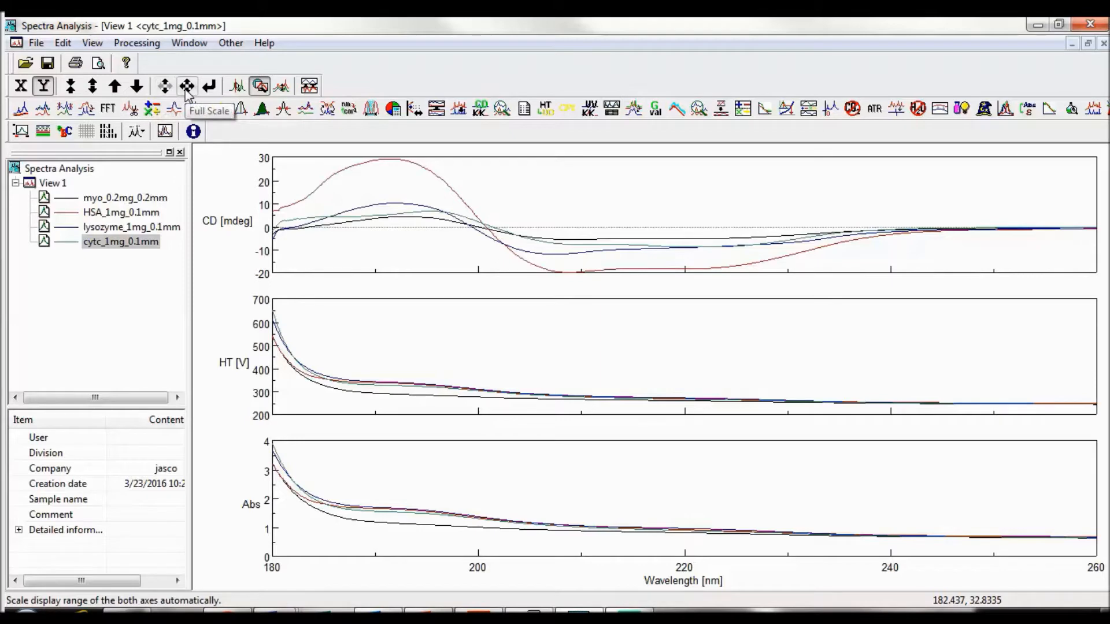
left_click(186, 87)
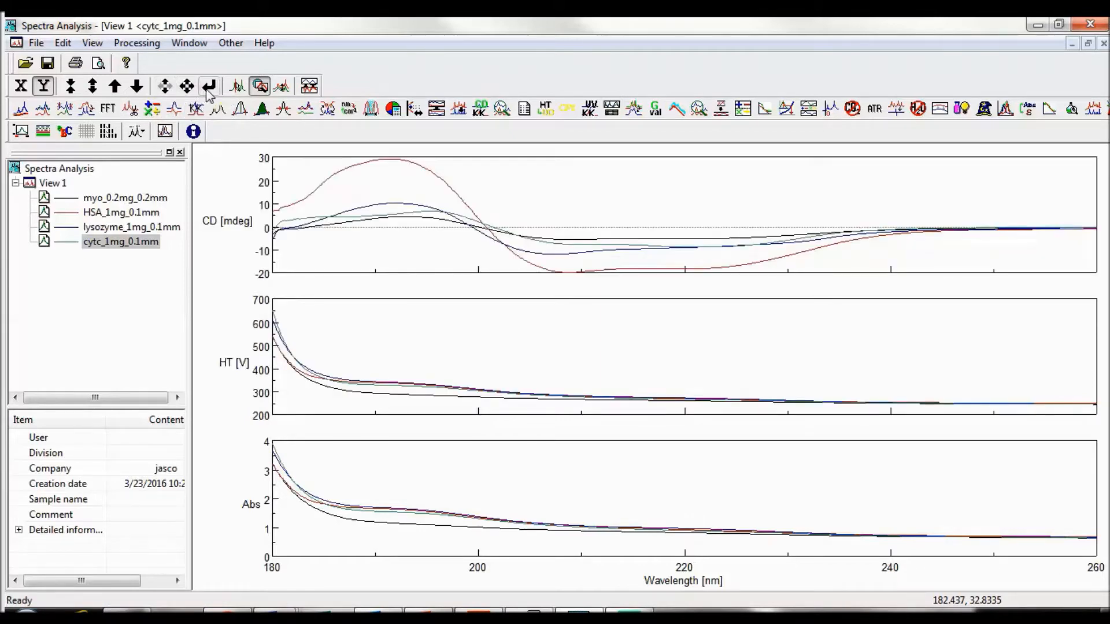
left_click(209, 90)
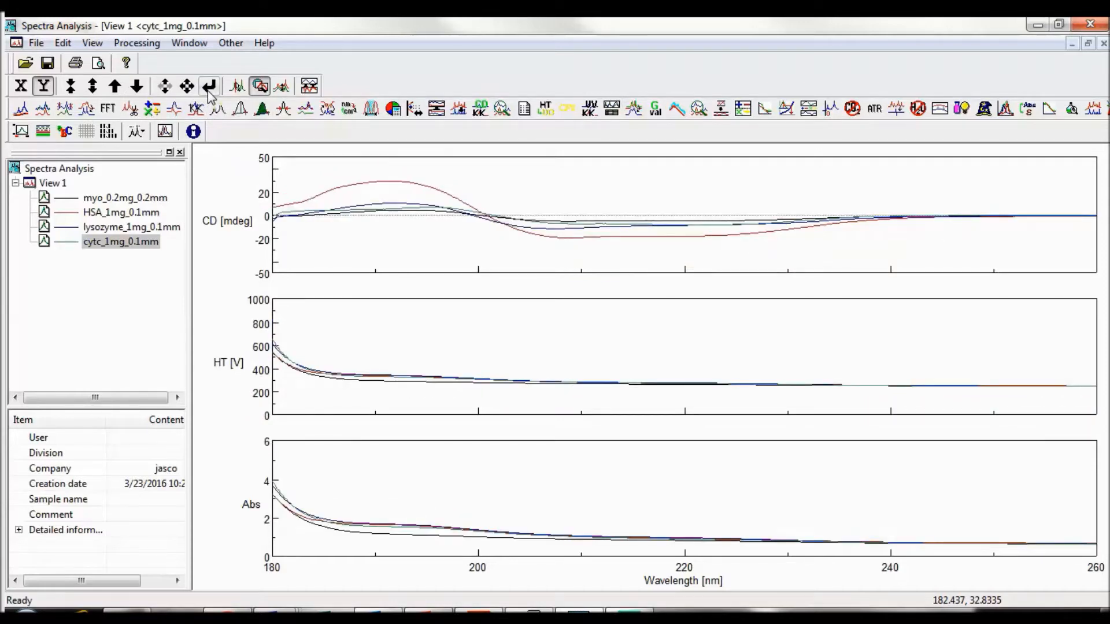
Step: Trace the cytc_1mg_0.1mm spectrum and place the trace cursor at about 208 nm
left_click(234, 89)
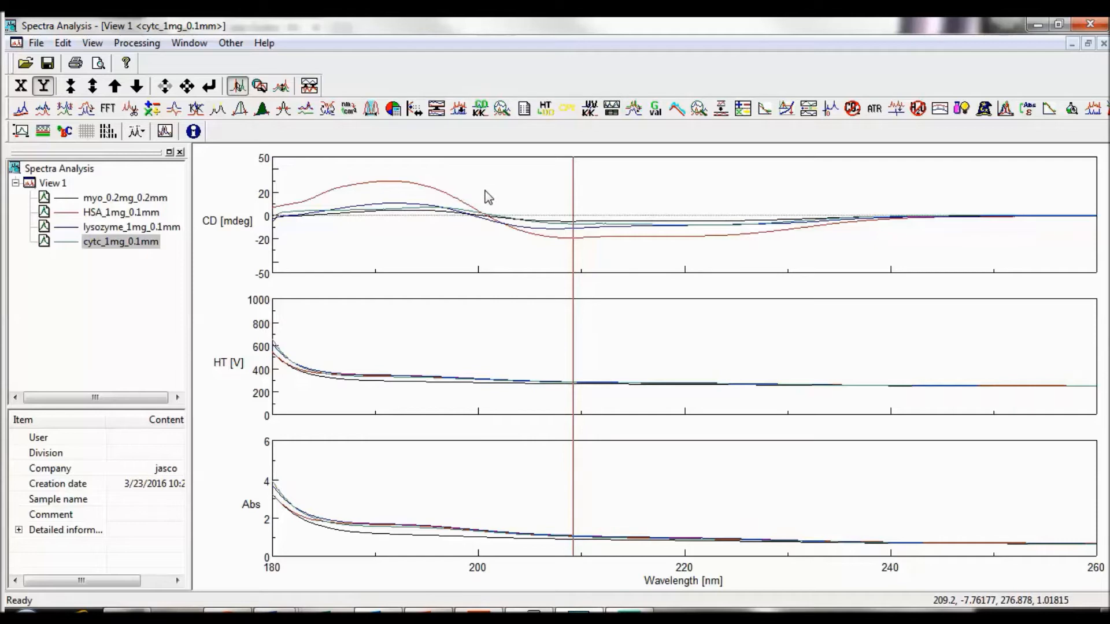
left_click(563, 205)
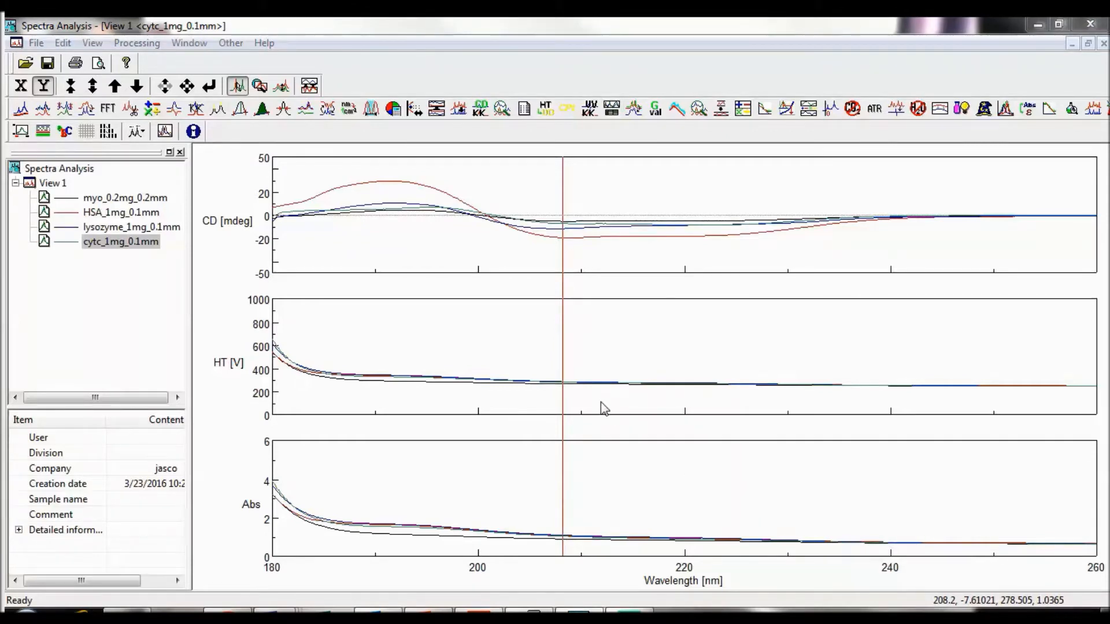
Step: Zoom into the CD region from about 201 to 237 nm and restore the spectra to full scale
left_click(260, 86)
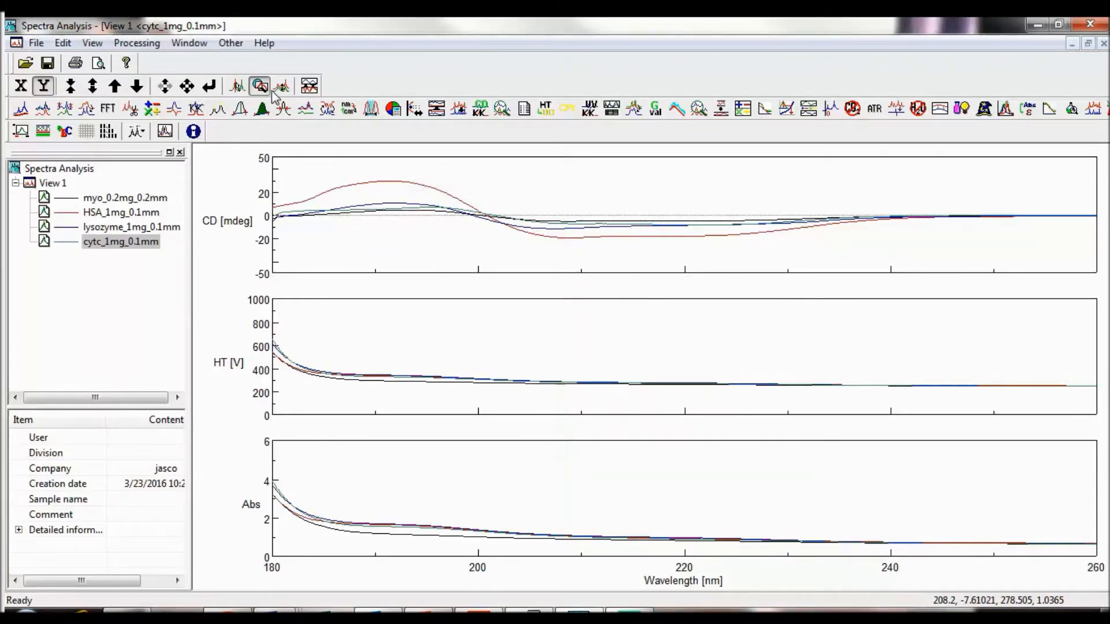
left_click_drag(488, 183, 858, 272)
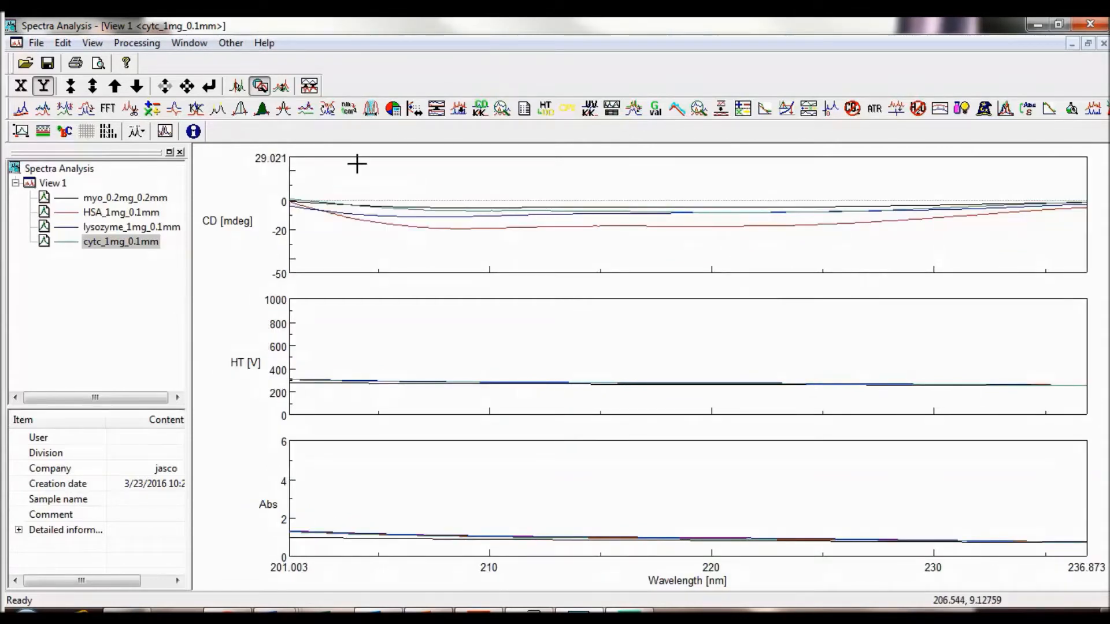
left_click(186, 86)
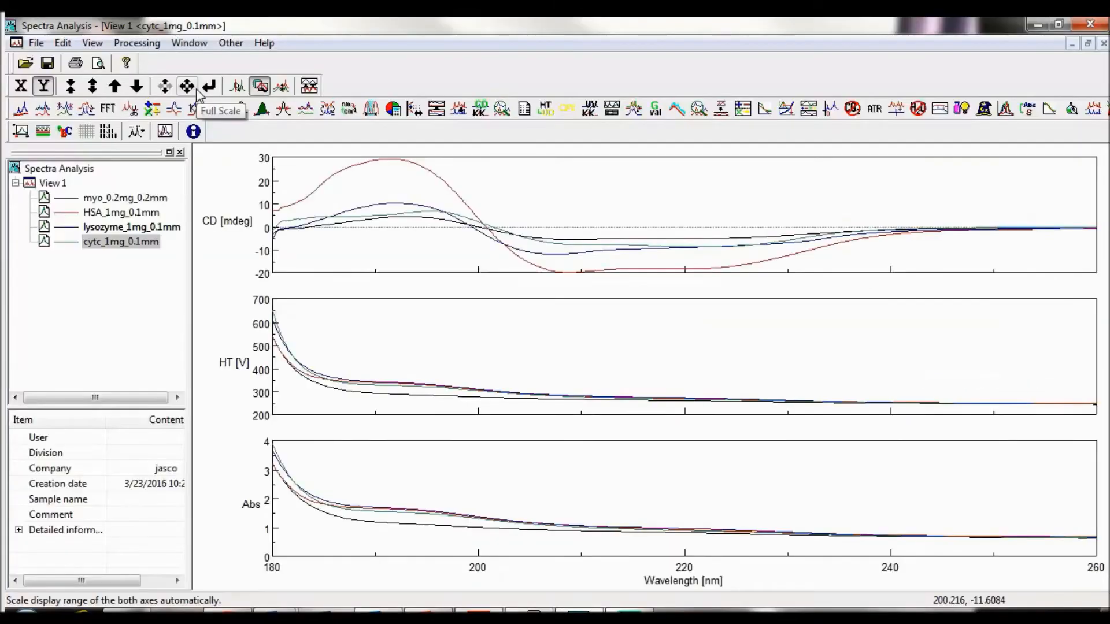
Step: Move the lysozyme_1mg_0.1mm spectrum down by about 10 mdeg in the CD graph
left_click(283, 86)
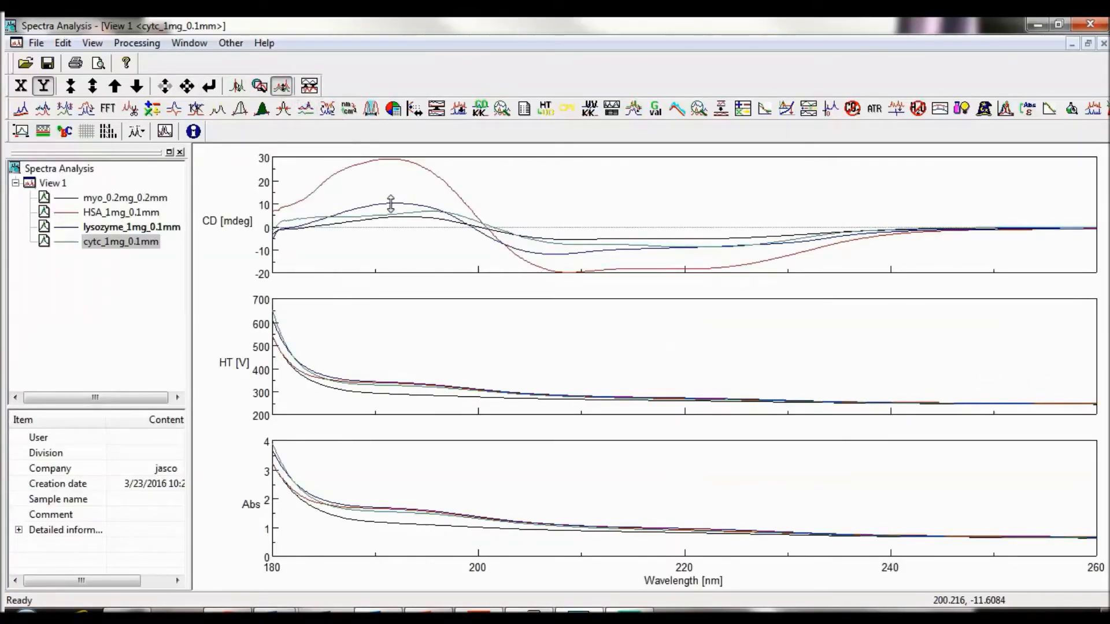
mouse_move(391, 204)
left_mouse_down()
mouse_move(389, 174)
mouse_move(396, 226)
left_mouse_up()
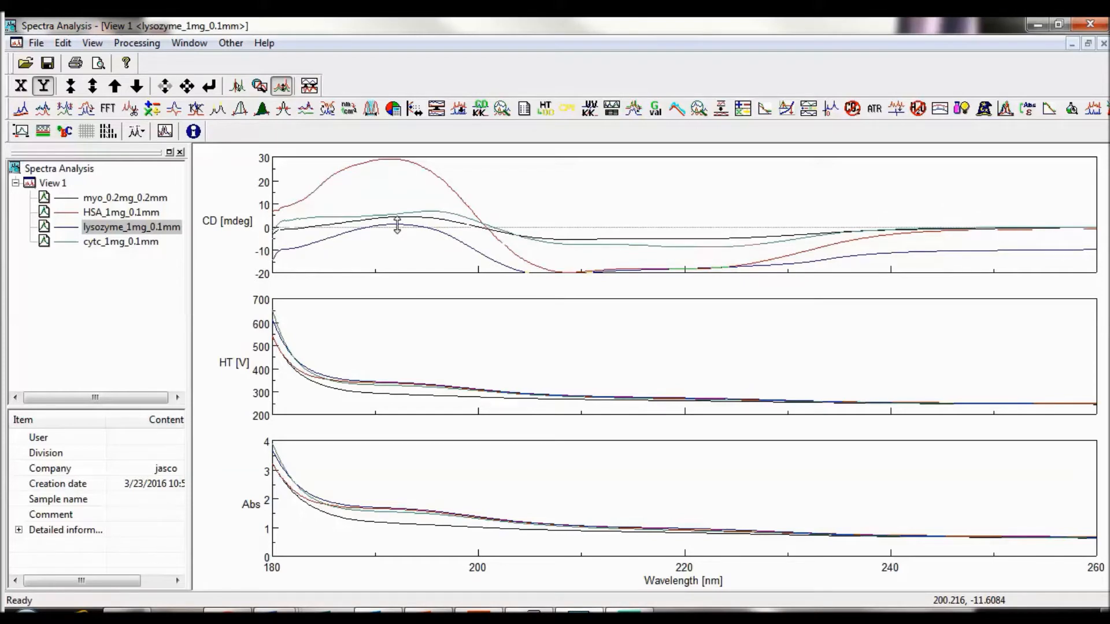
left_click_drag(397, 226, 397, 224)
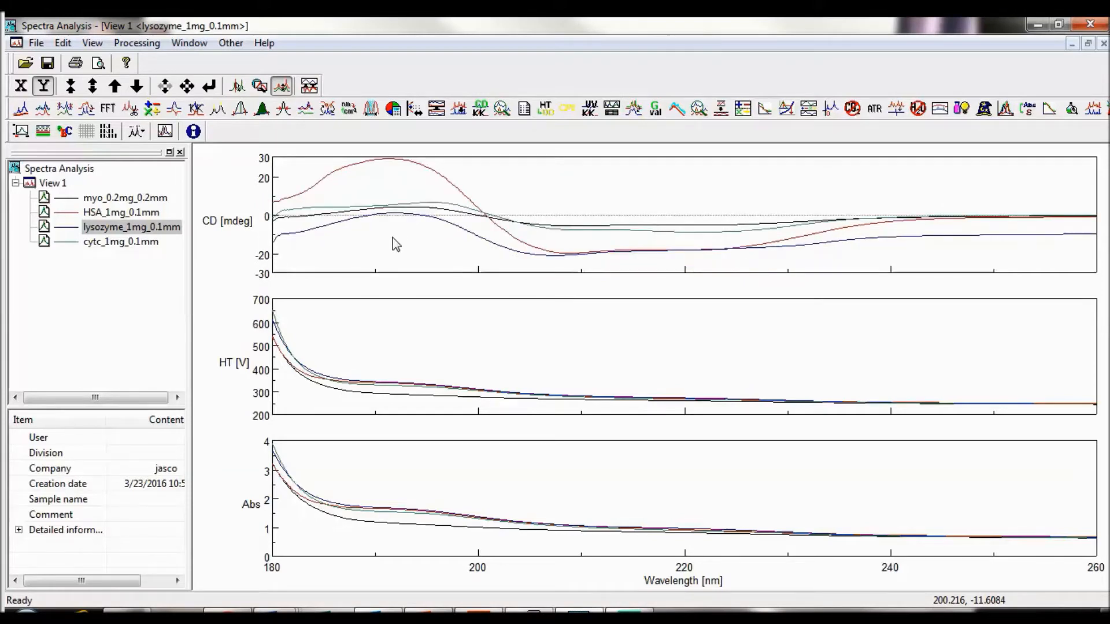
Step: Cycle the active data from lysozyme_1mg_0.1mm to the HSA_1mg_0.1mm spectrum
left_click(310, 87)
left_click(310, 87)
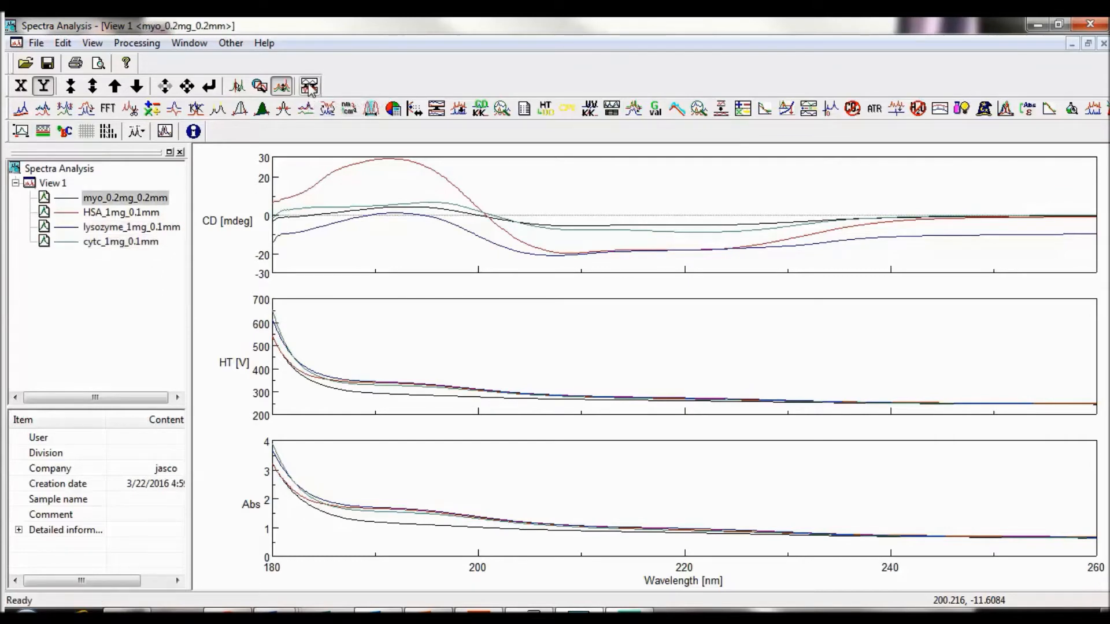
left_click(309, 87)
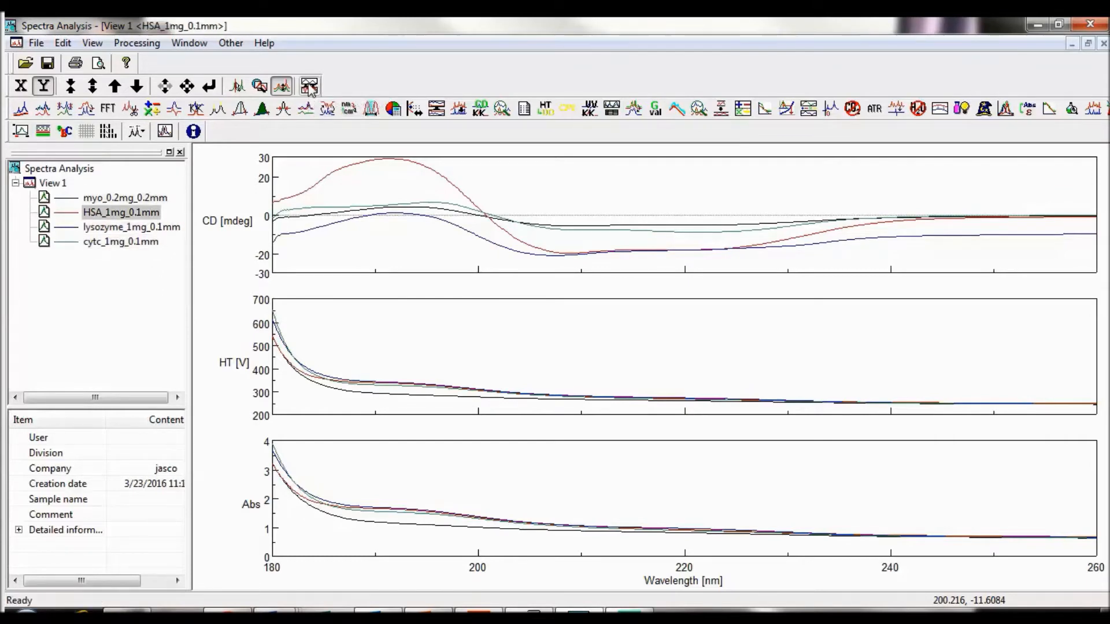
Step: Hide the Work Space and show it again
left_click(95, 47)
mouse_move(102, 65)
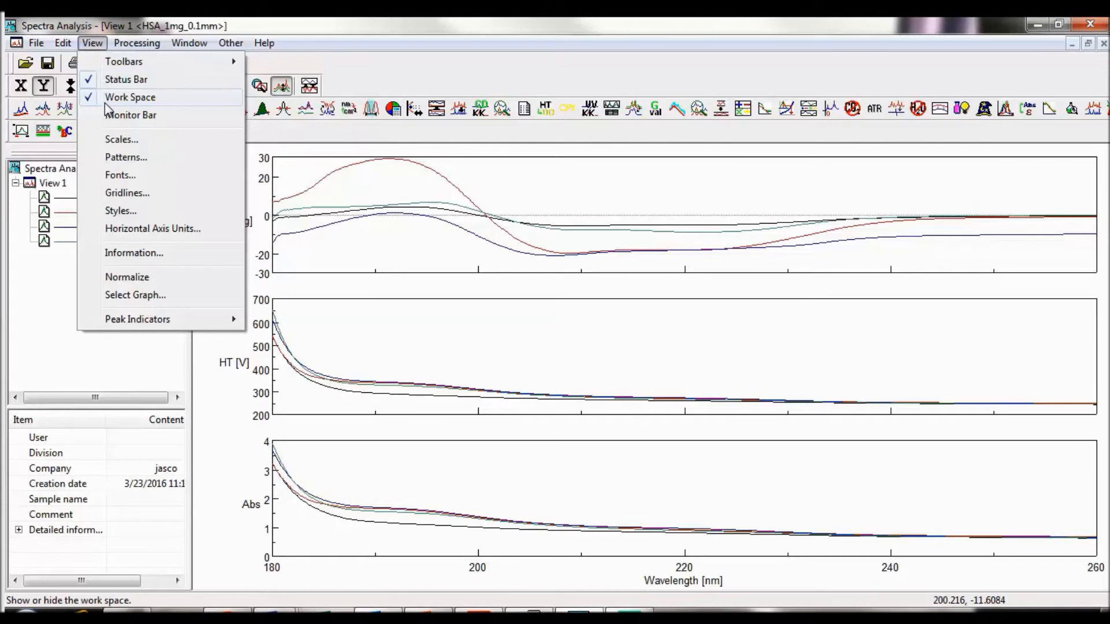
left_click(105, 102)
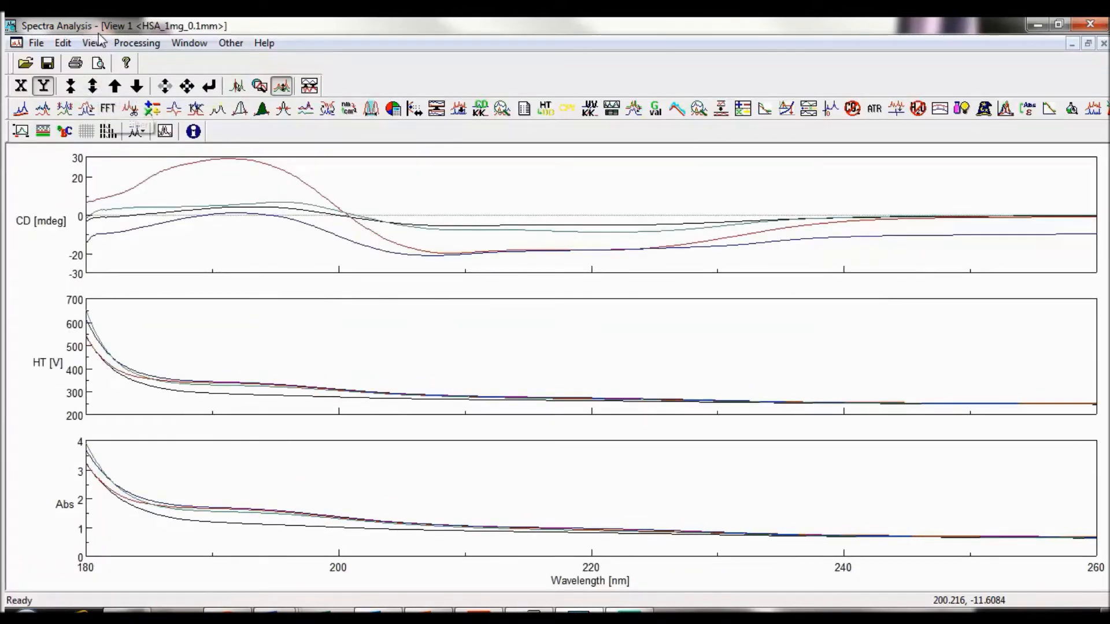
left_click(93, 42)
left_click(109, 98)
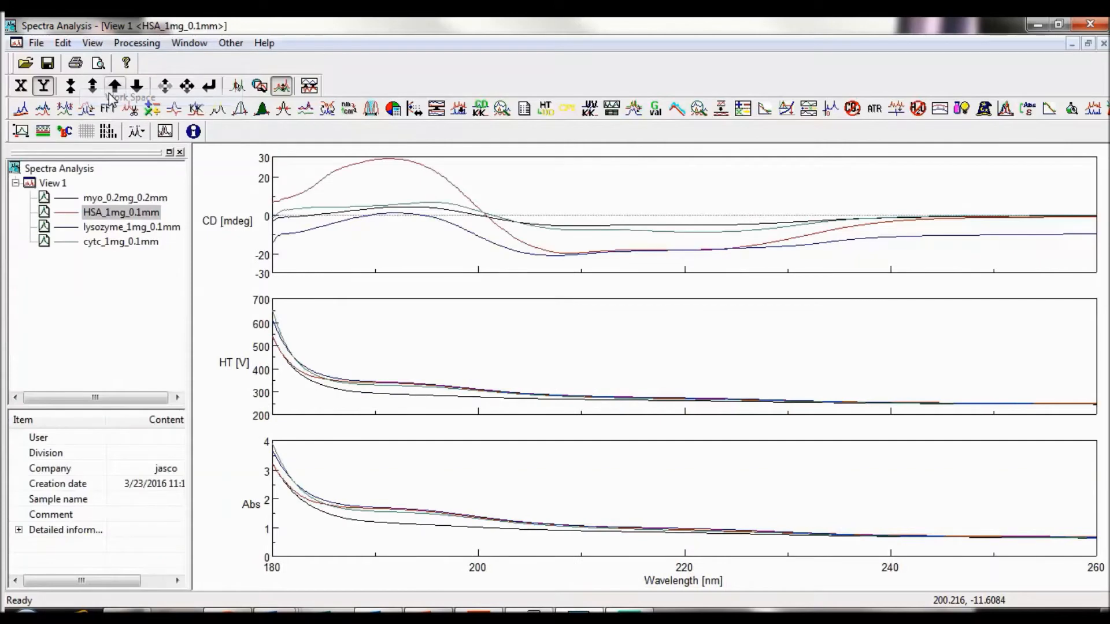
Step: Temporarily display the Monitor Bar to read the HSA_1mg_0.1mm values with the trace cursor at 197.5 nm and 201.6 nm
left_click(98, 46)
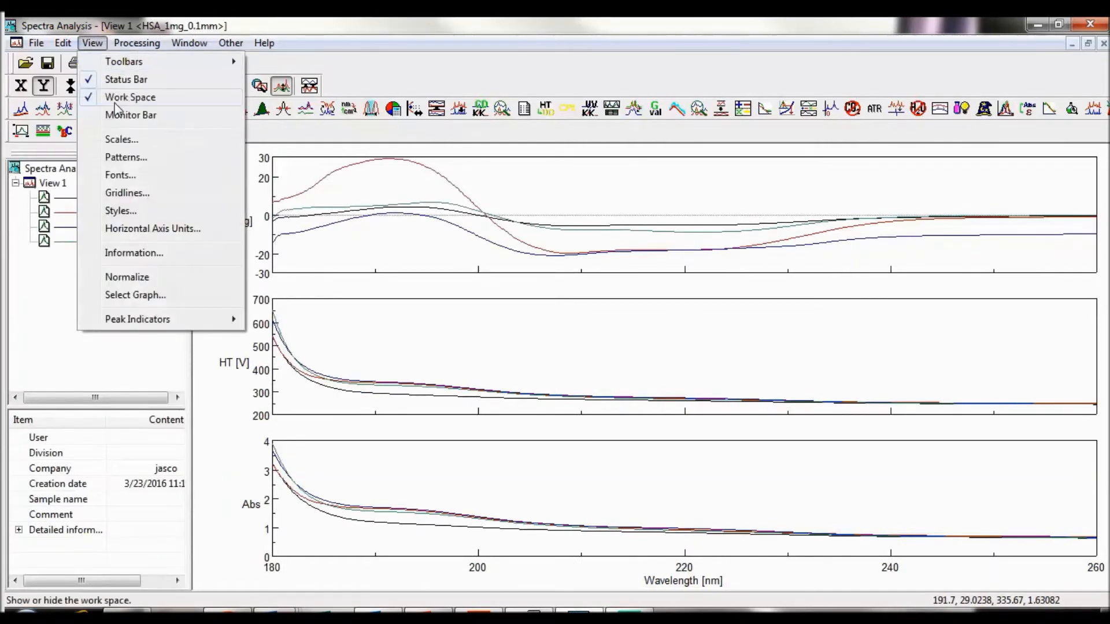
left_click(123, 115)
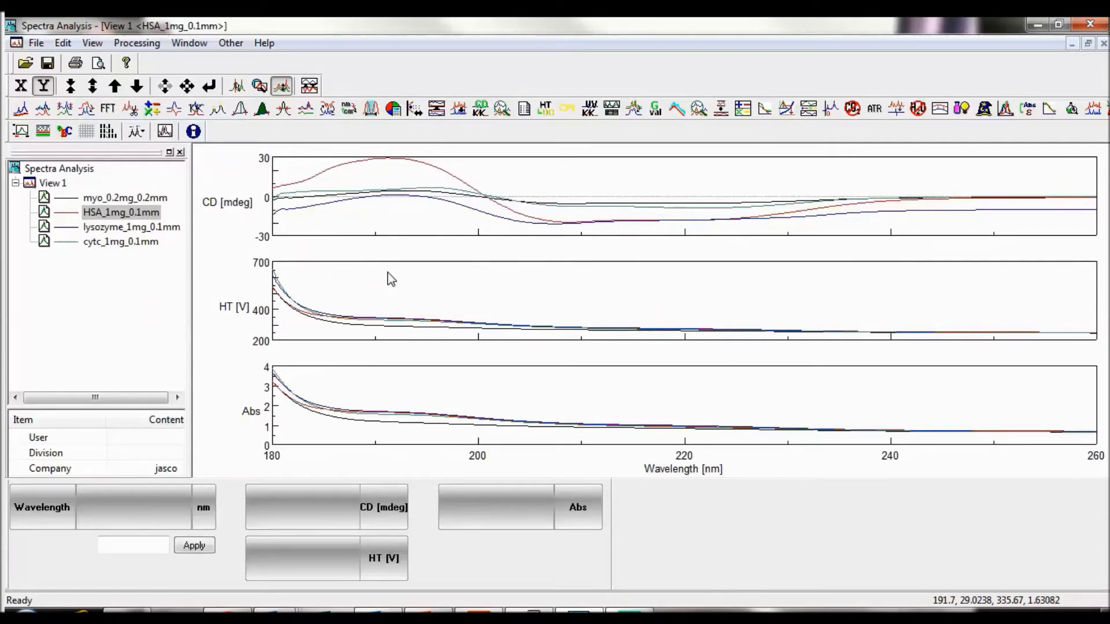
left_click(240, 92)
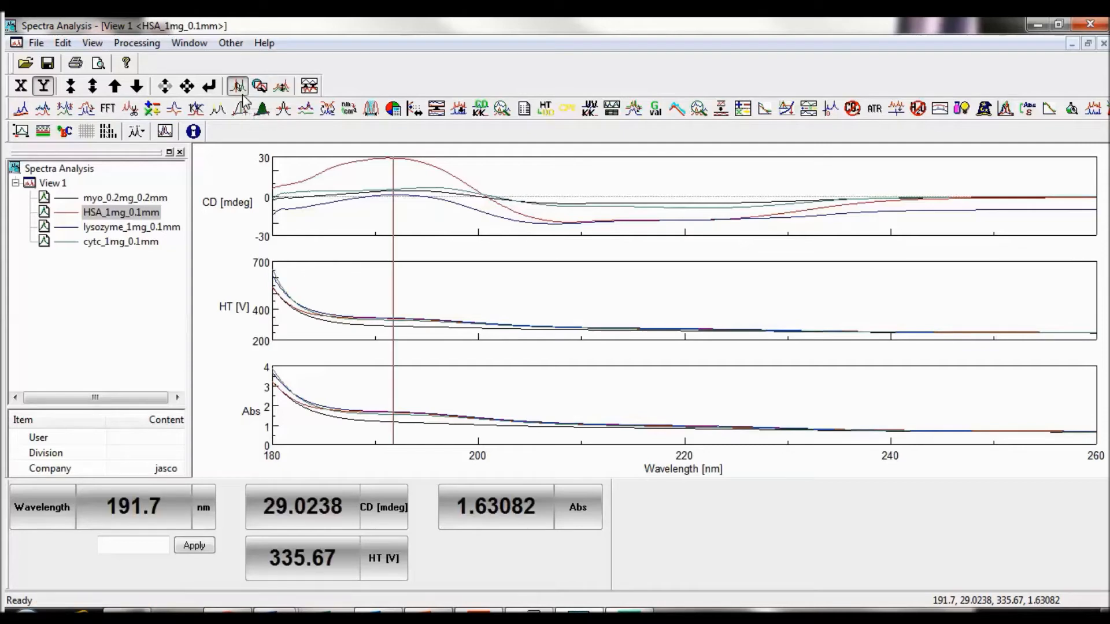
left_click(454, 229)
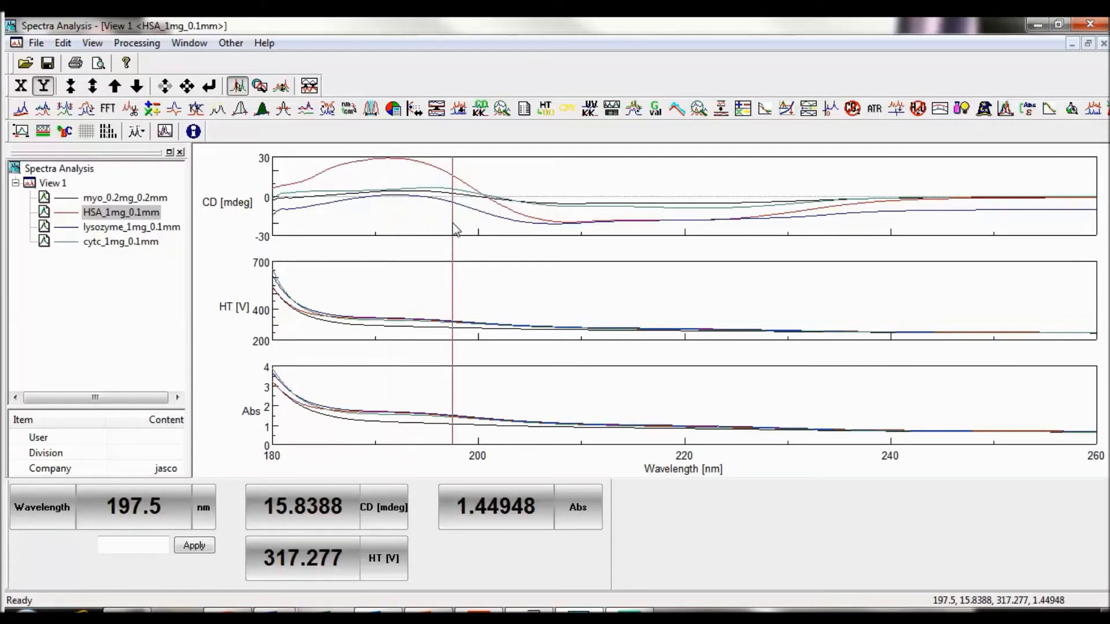
left_click(497, 196)
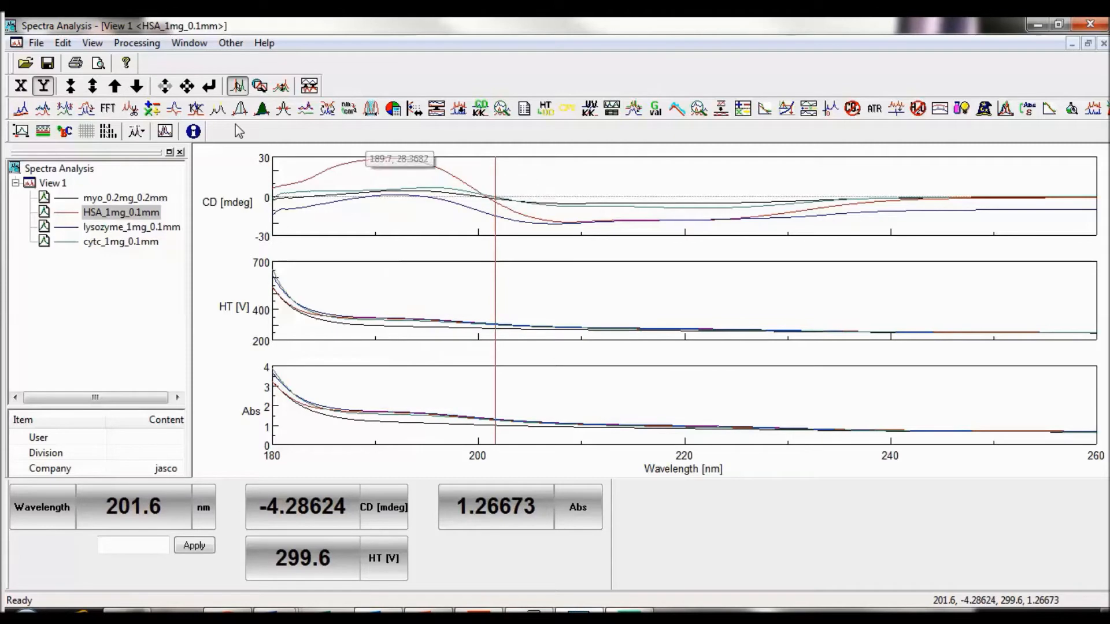
left_click(92, 43)
left_click(109, 115)
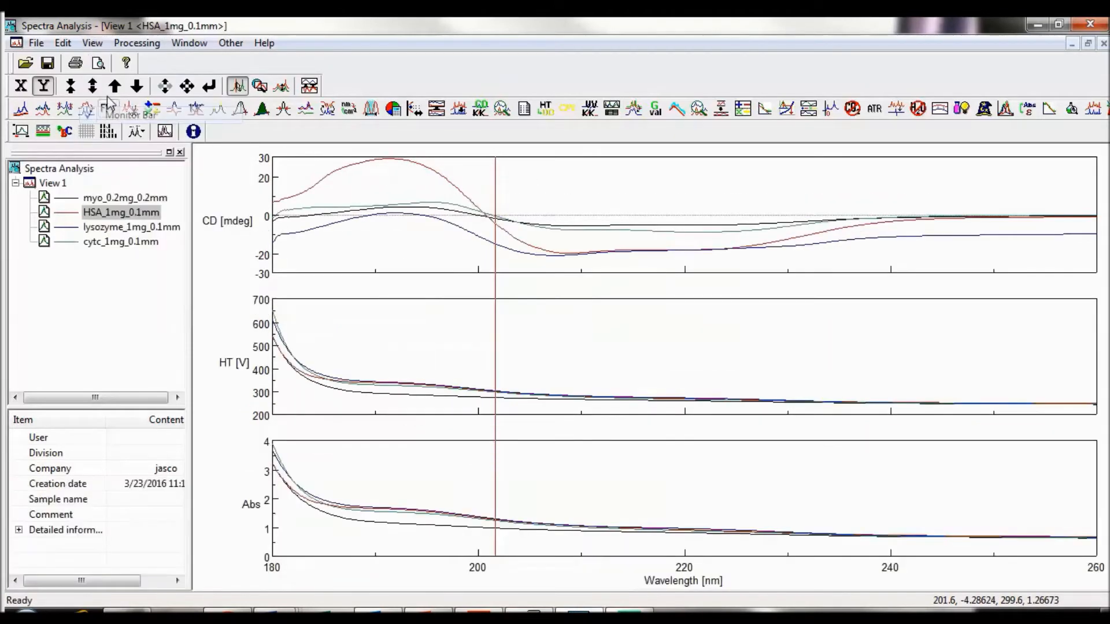
Step: Review the Scales settings of frames 1 to 3 and accept them without changing the axis ranges
left_click(104, 47)
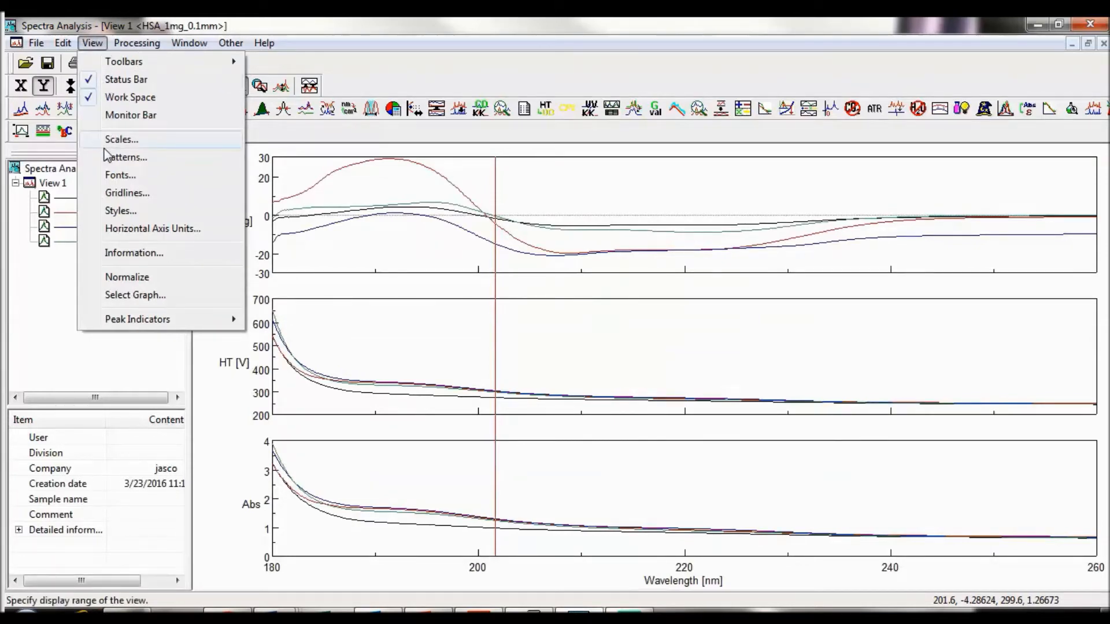
left_click(144, 21)
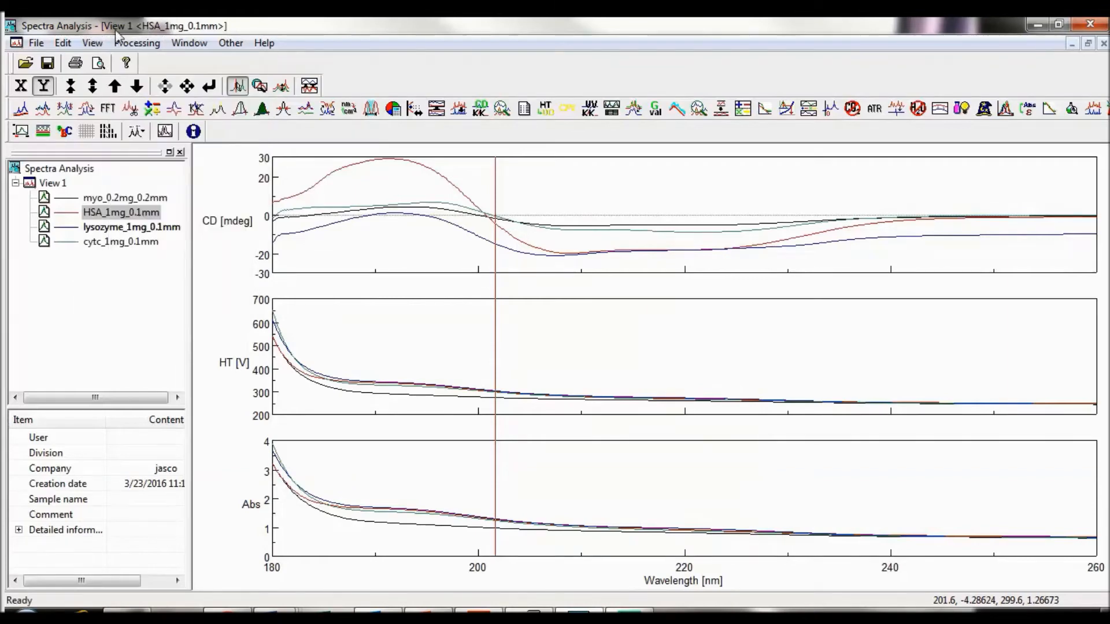
left_click(22, 132)
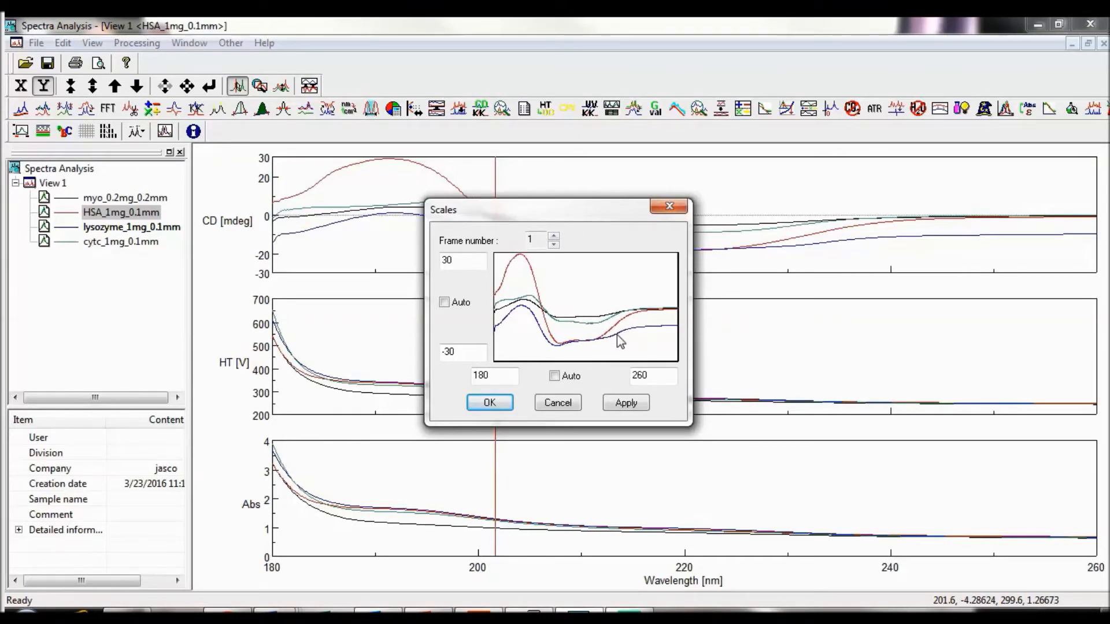
left_click(554, 236)
left_click(554, 236)
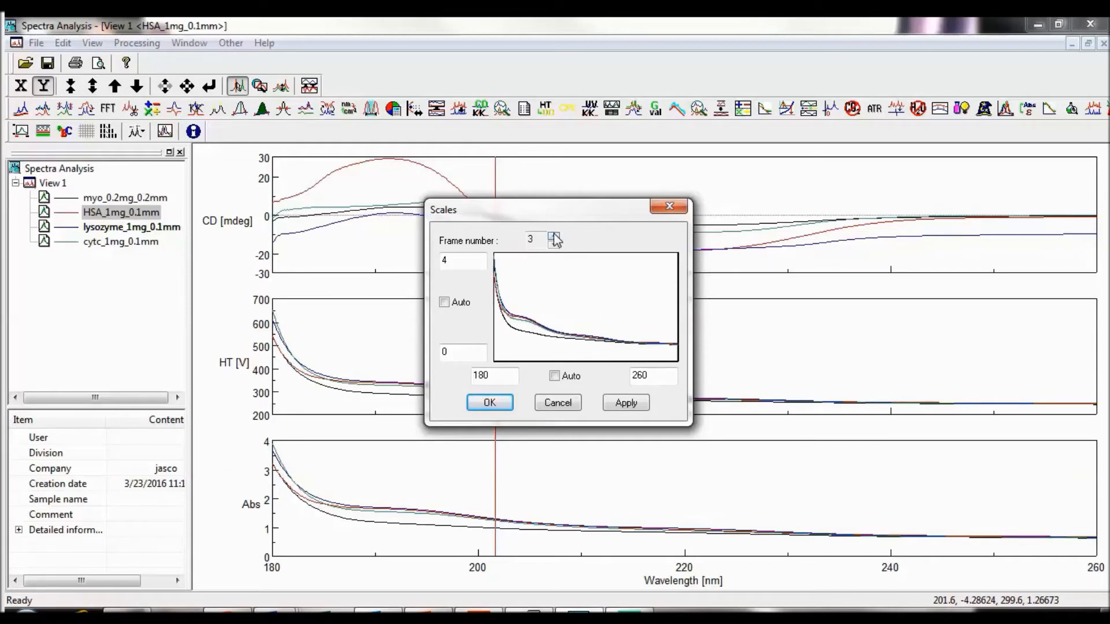
left_click(554, 244)
left_click(554, 244)
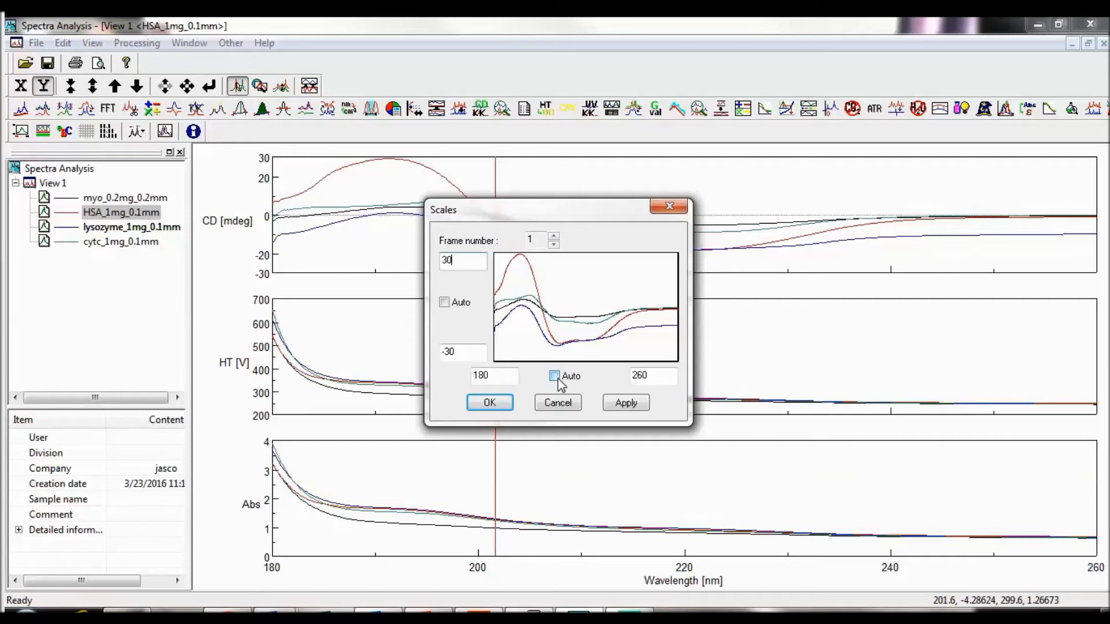
left_click(502, 404)
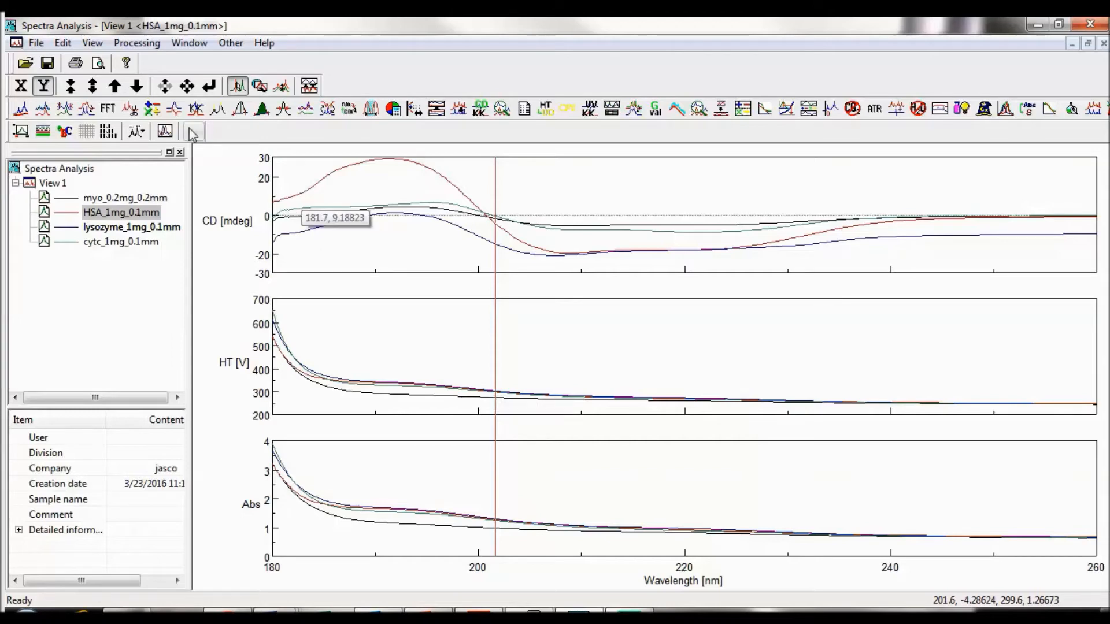
Step: Review the Patterns line settings and item choices for Spectrum 1 and accept them without changes
left_click(95, 44)
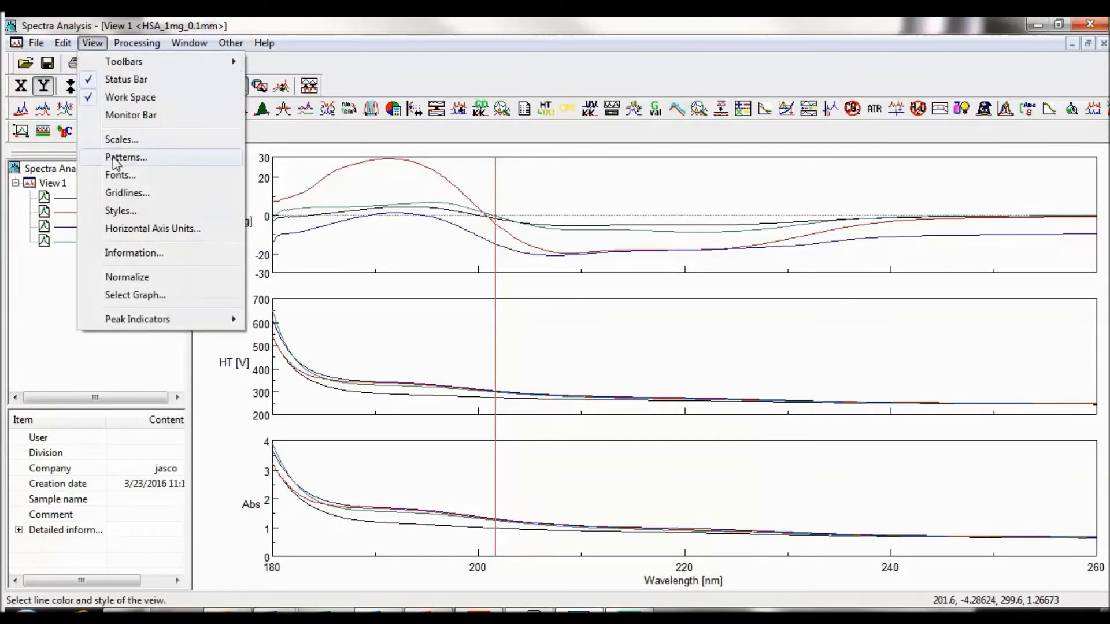
left_click(92, 43)
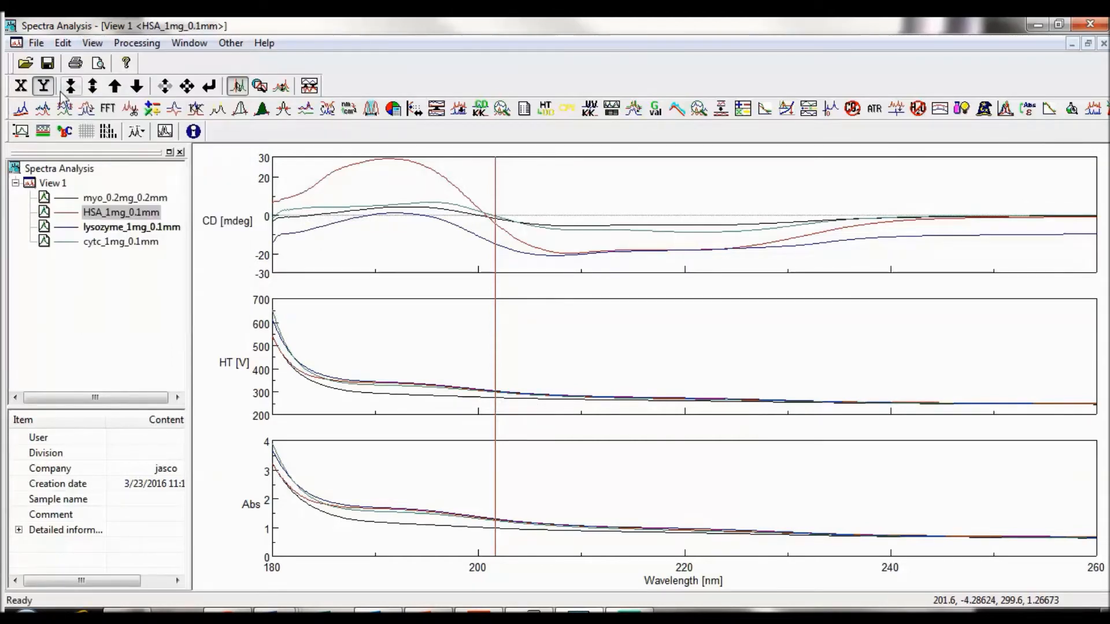
left_click(53, 133)
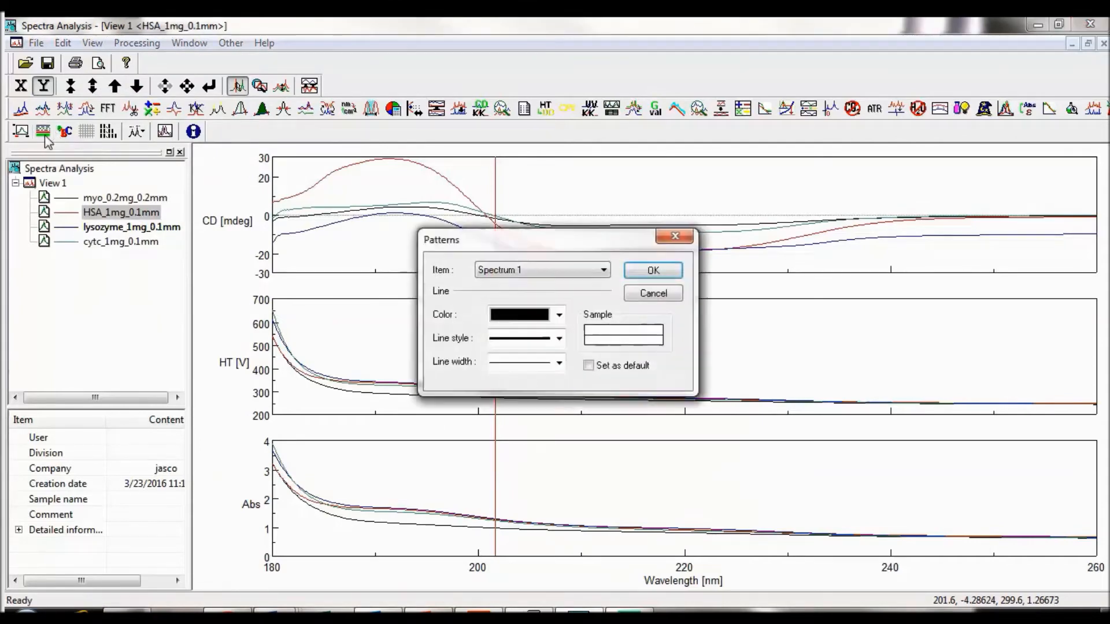
left_click(604, 270)
left_click(606, 272)
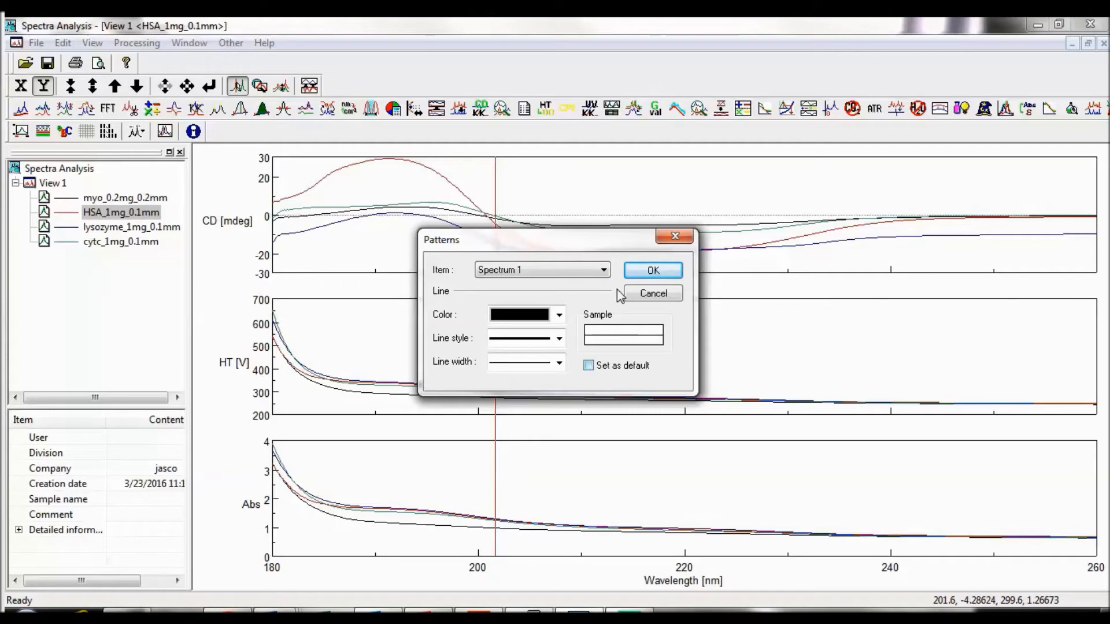
left_click(642, 272)
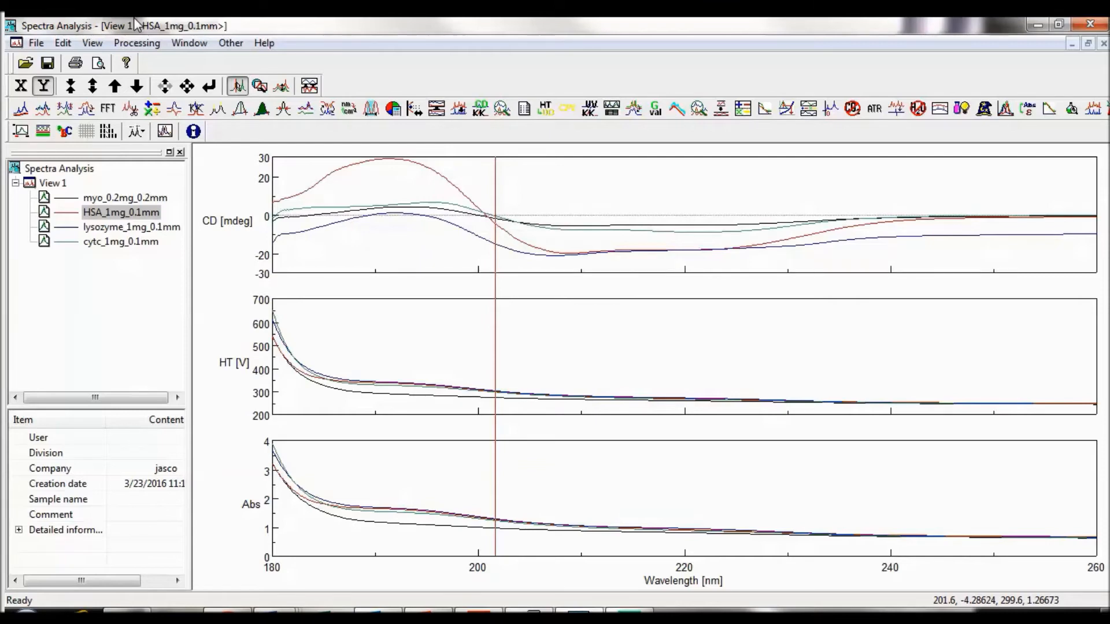
Step: Review the Fonts settings for the axis label and the other selectable items, and accept them
left_click(90, 43)
left_click(110, 173)
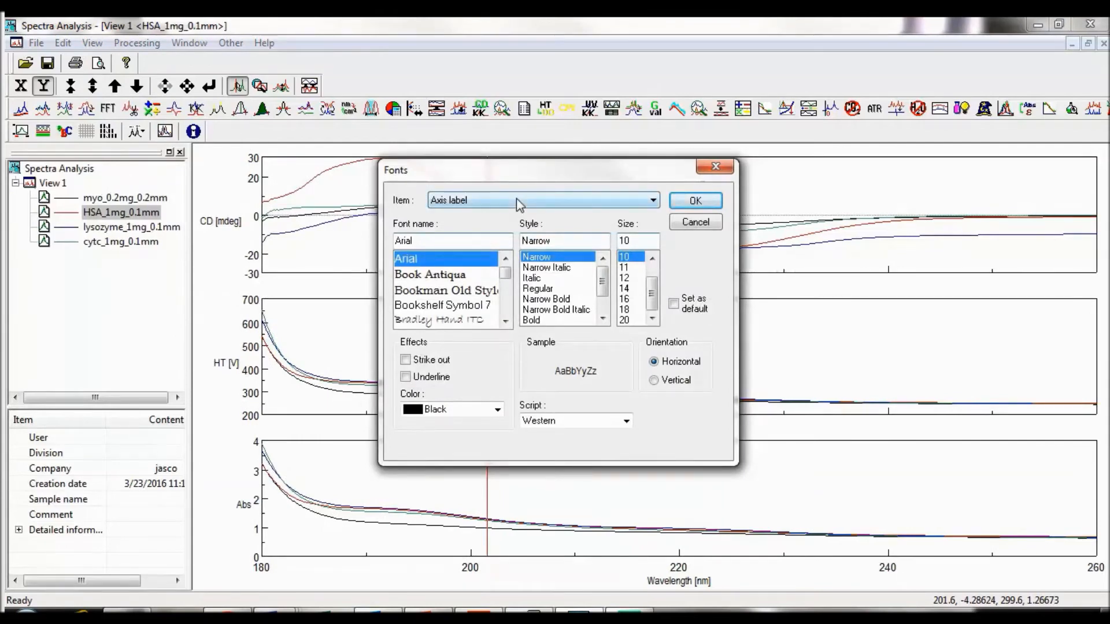
left_click(654, 201)
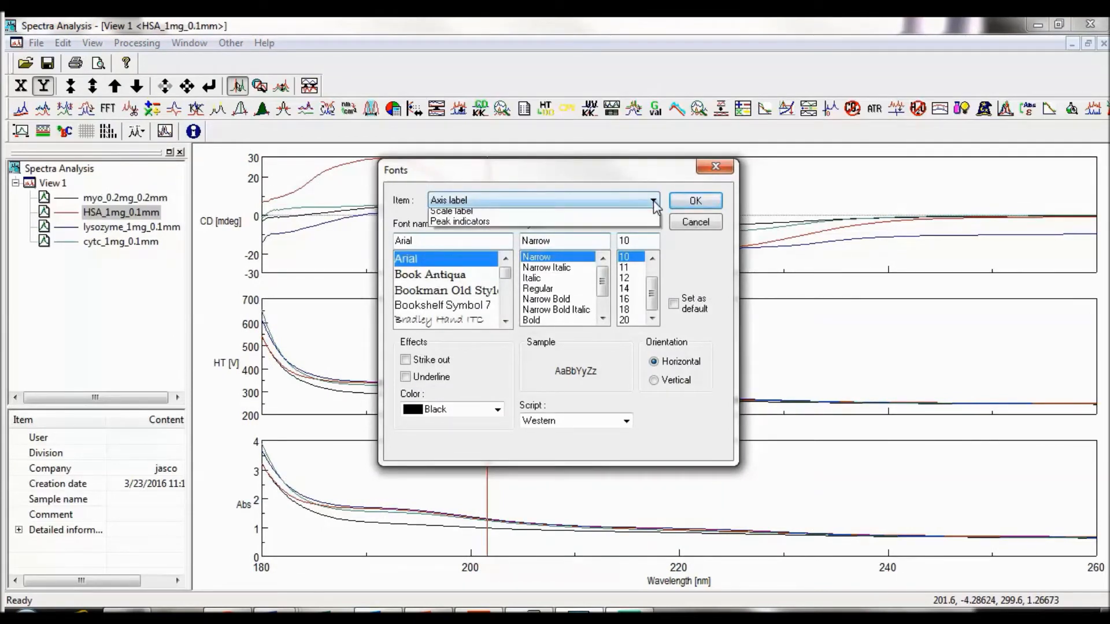
left_click(653, 201)
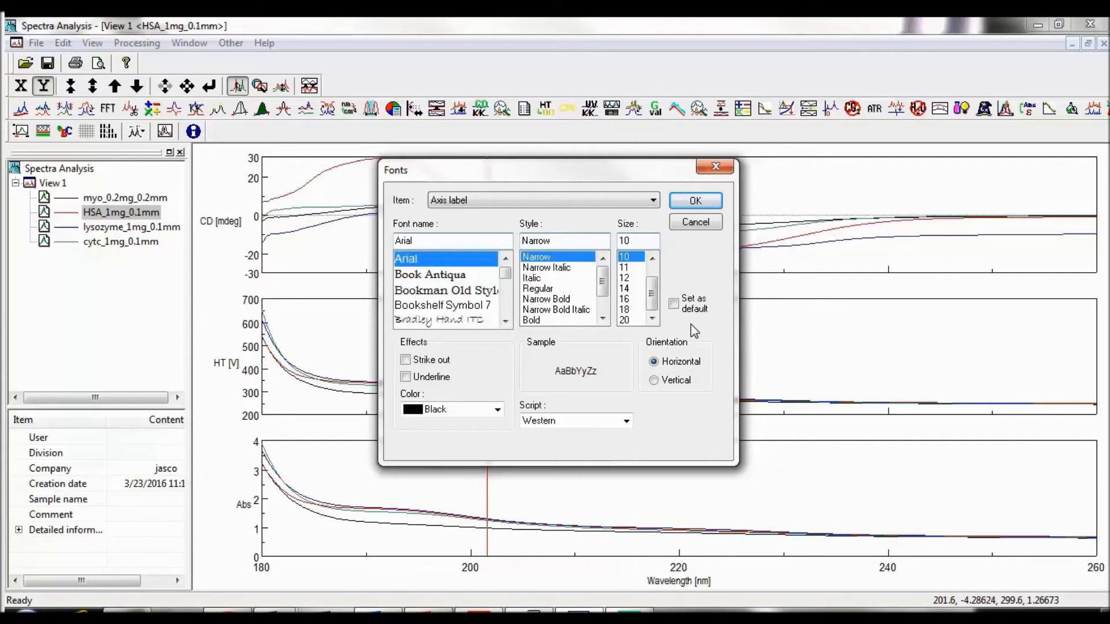
left_click(696, 202)
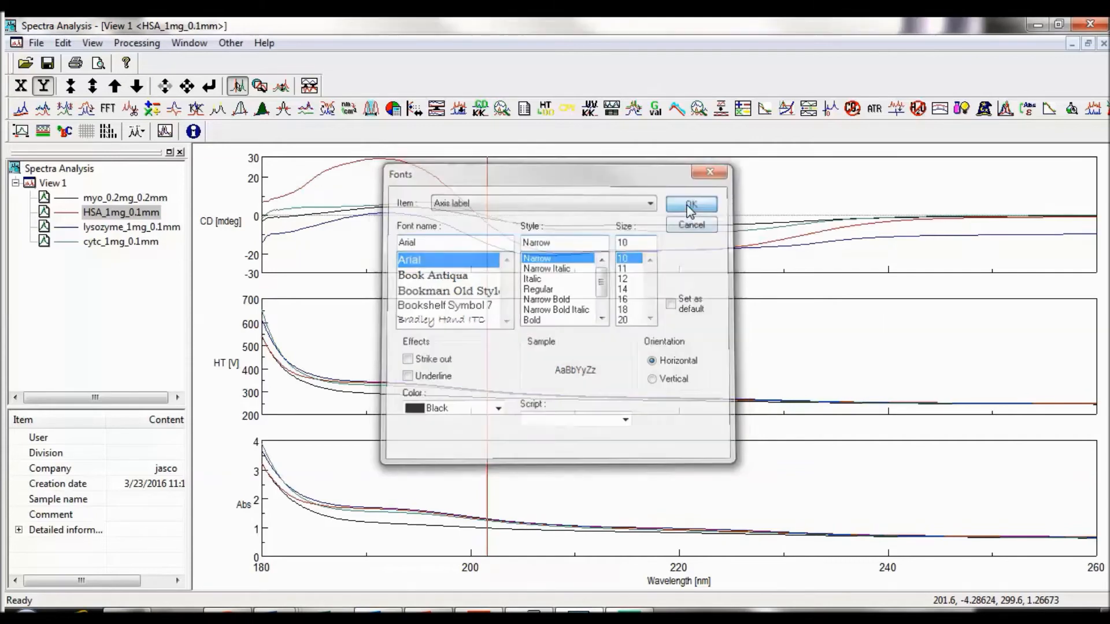
Step: Review the main and auxiliary Gridlines options for the view and accept them
left_click(92, 44)
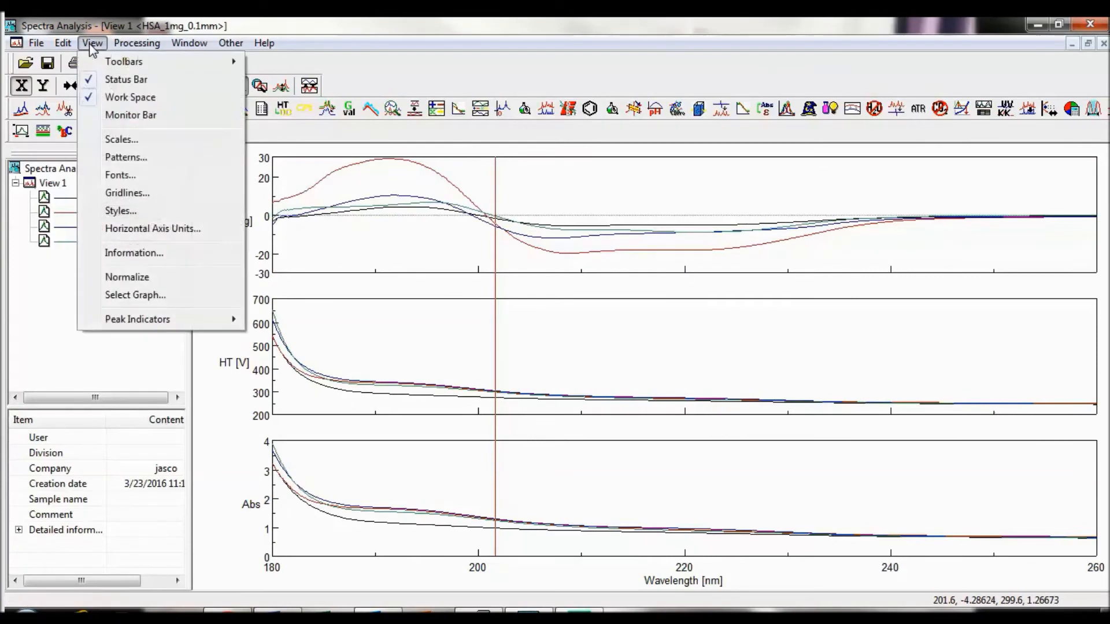
left_click(62, 309)
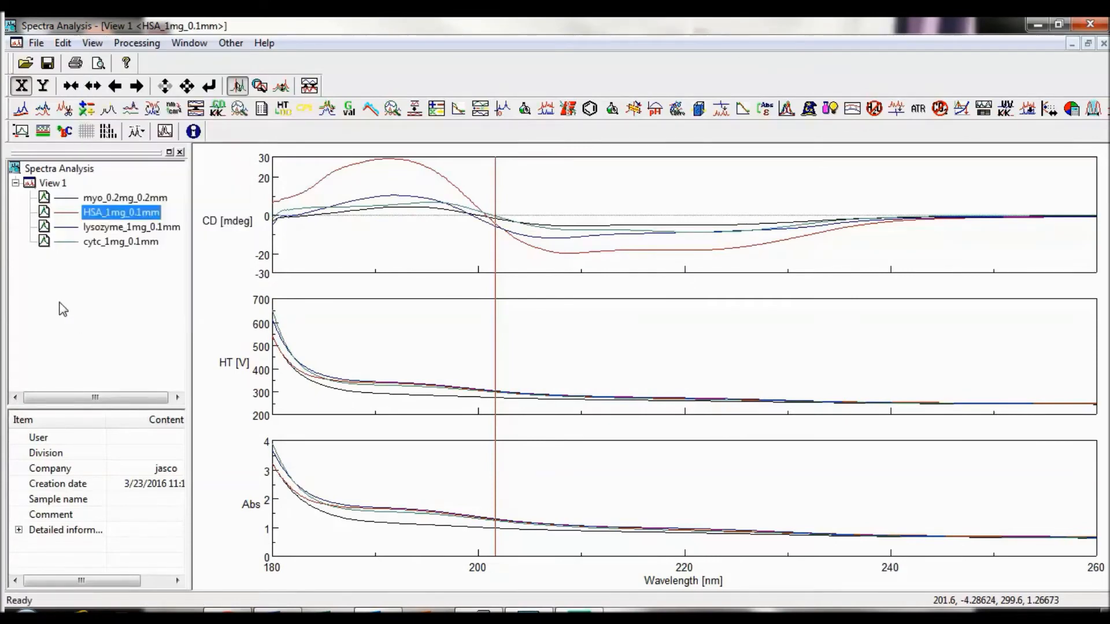
left_click(85, 135)
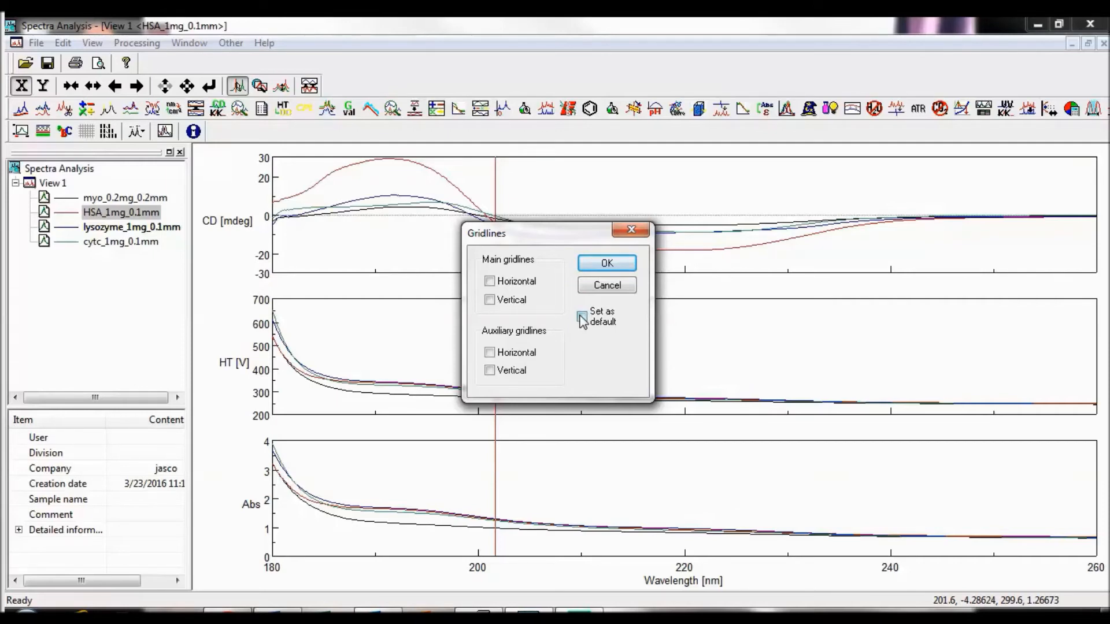
left_click(611, 266)
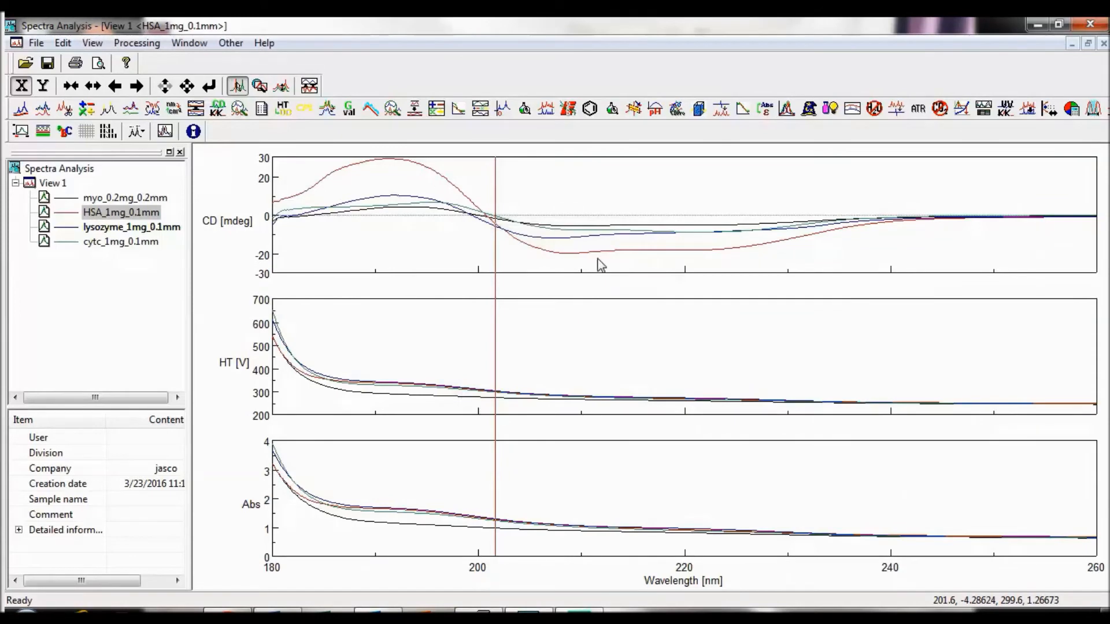
Step: Set the Wavelength [nm] axis interval to Manual in Styles, with main 20 and auxiliary 10, and review the axis and decimal-place choices
left_click(93, 42)
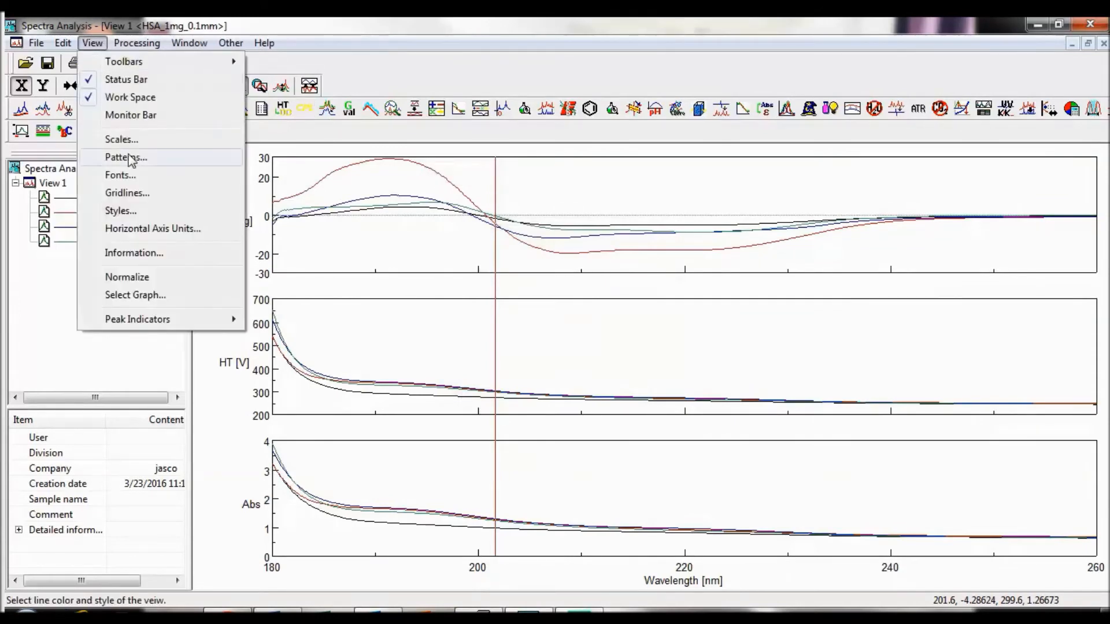
left_click(51, 300)
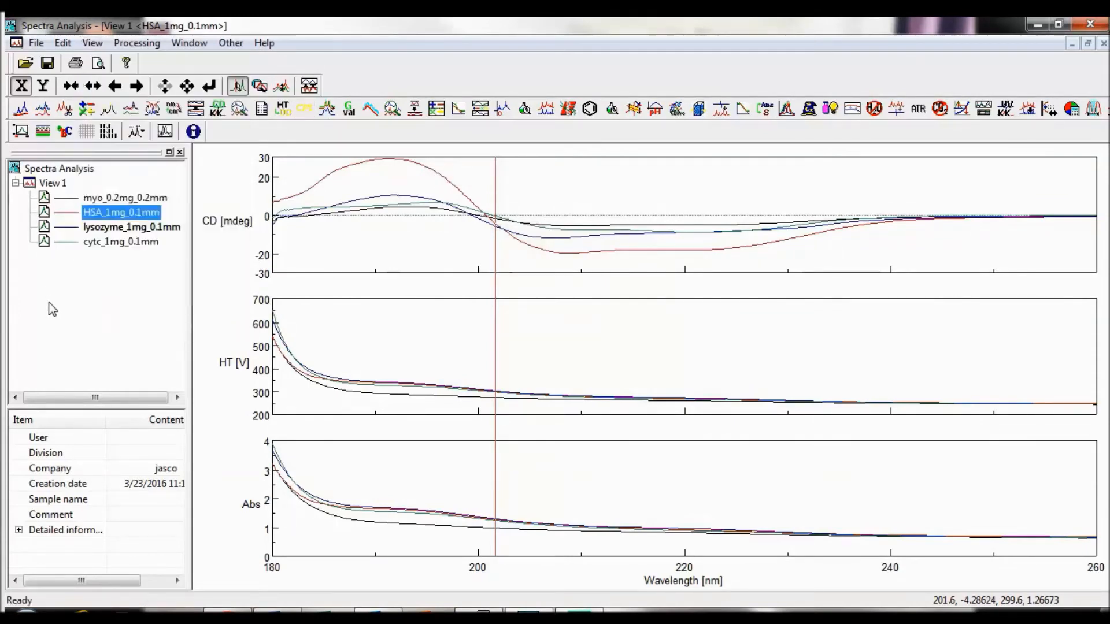
left_click(108, 132)
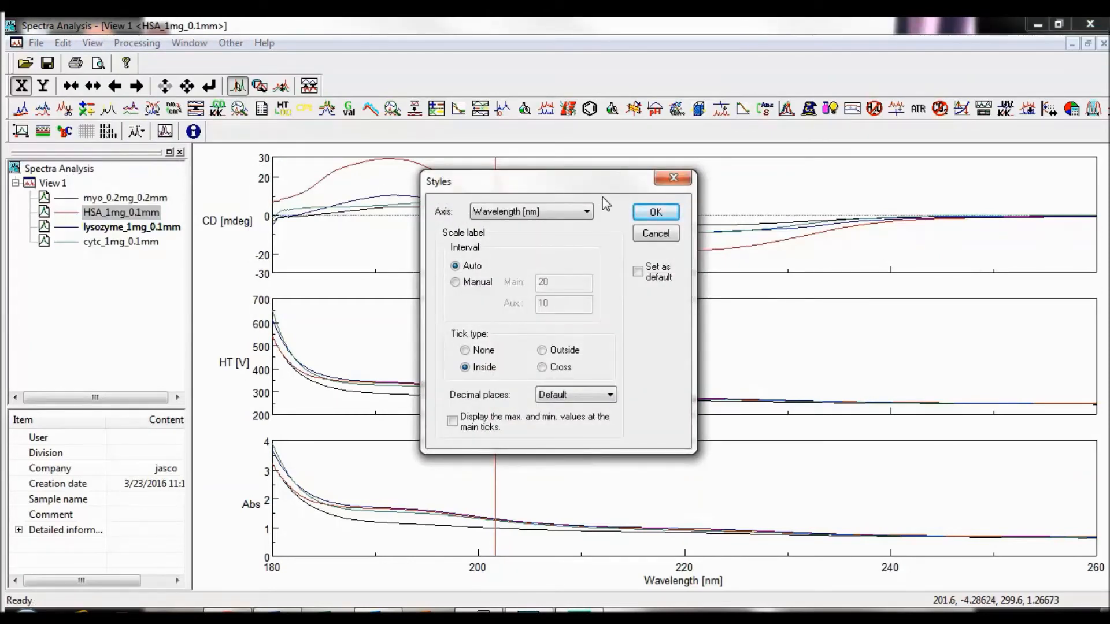
left_click(587, 213)
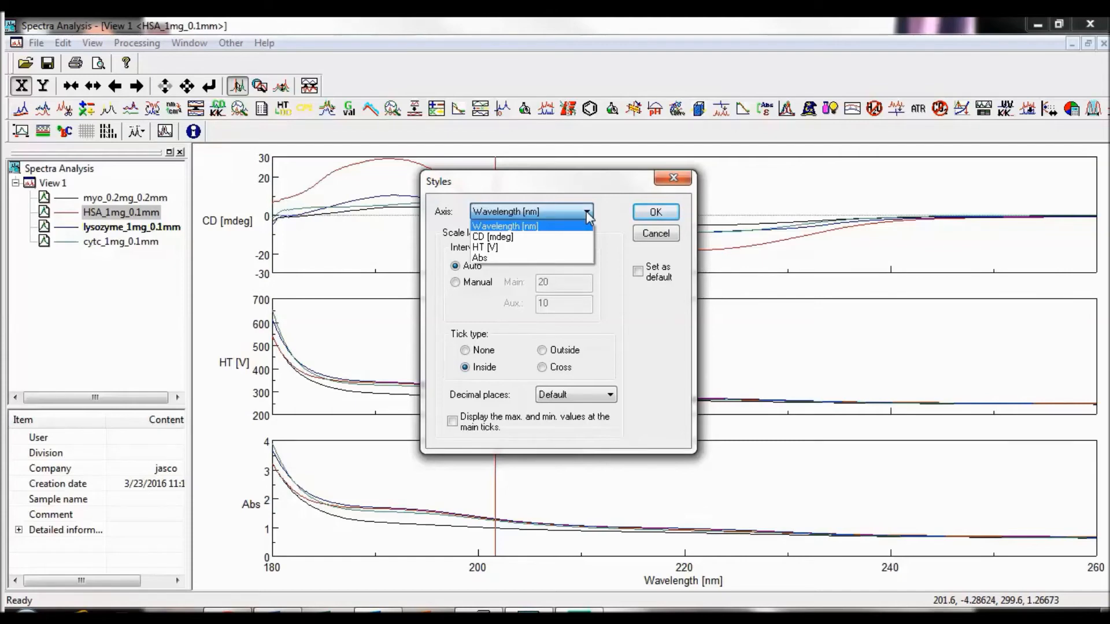
left_click(587, 213)
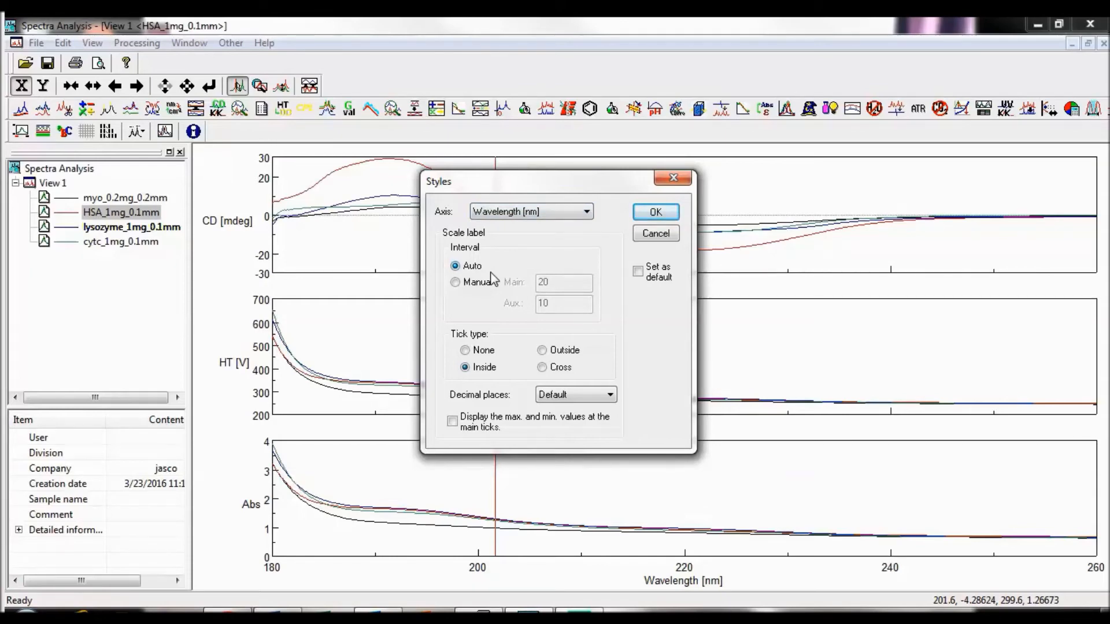
left_click(485, 288)
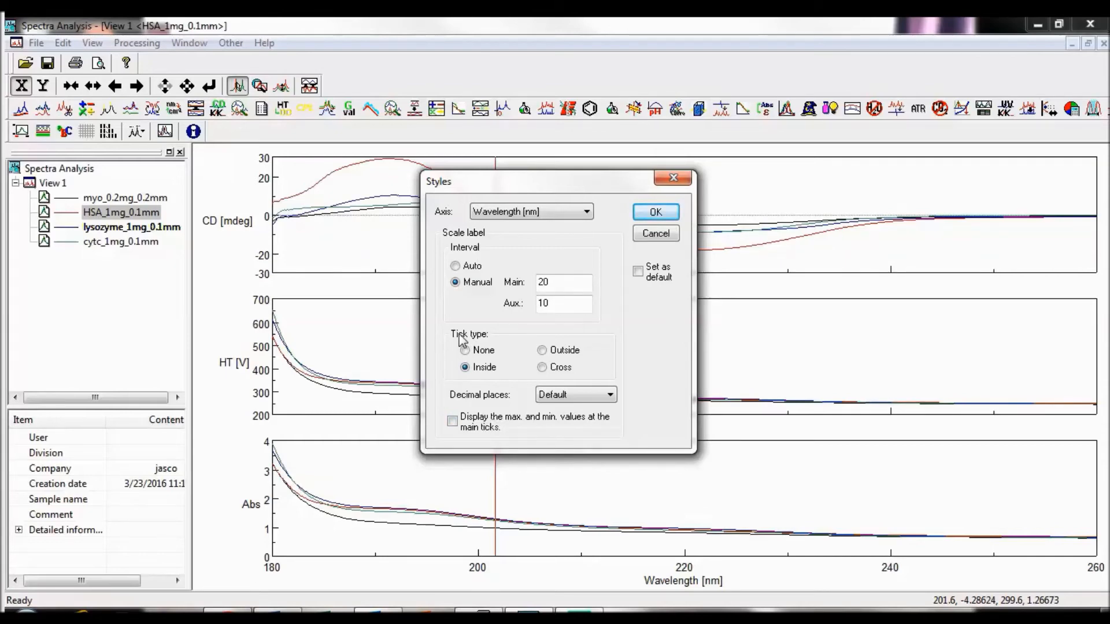
left_click(610, 394)
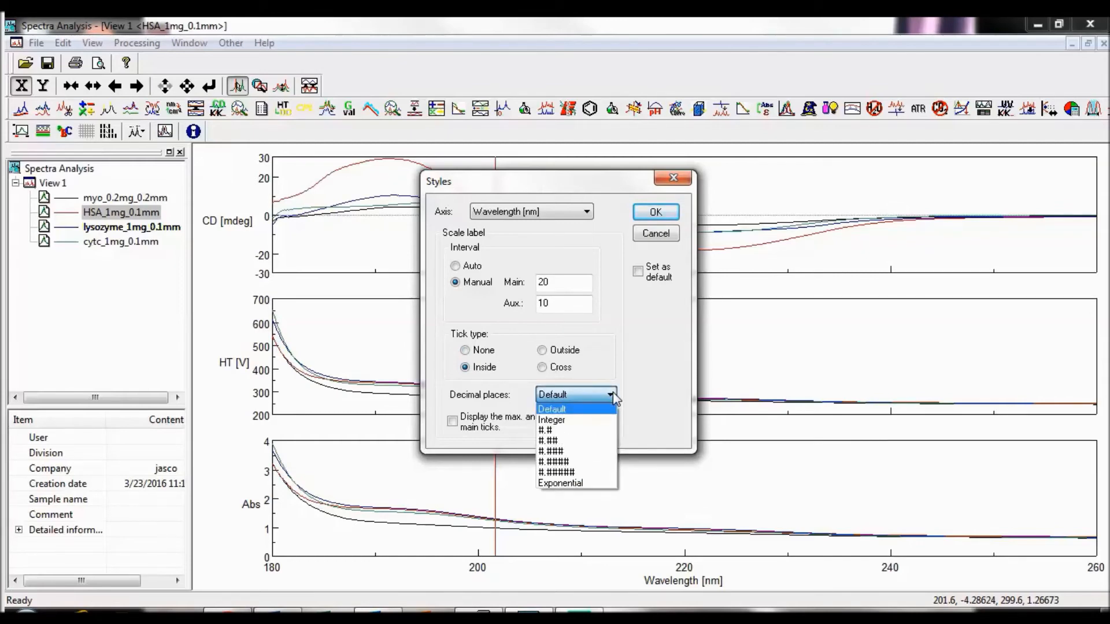
left_click(686, 354)
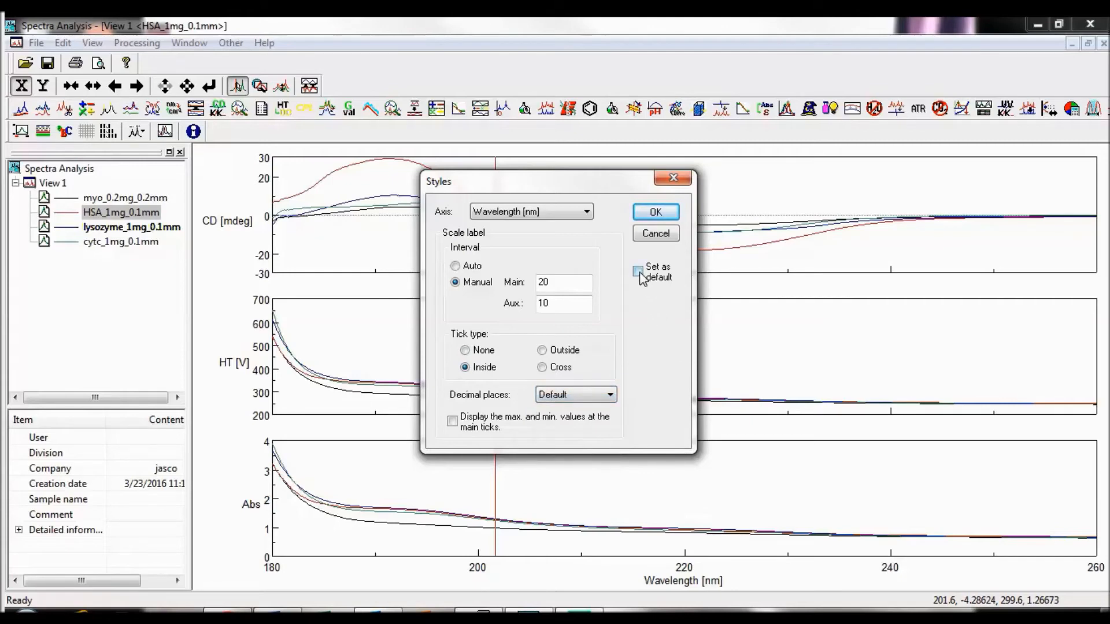
left_click(662, 215)
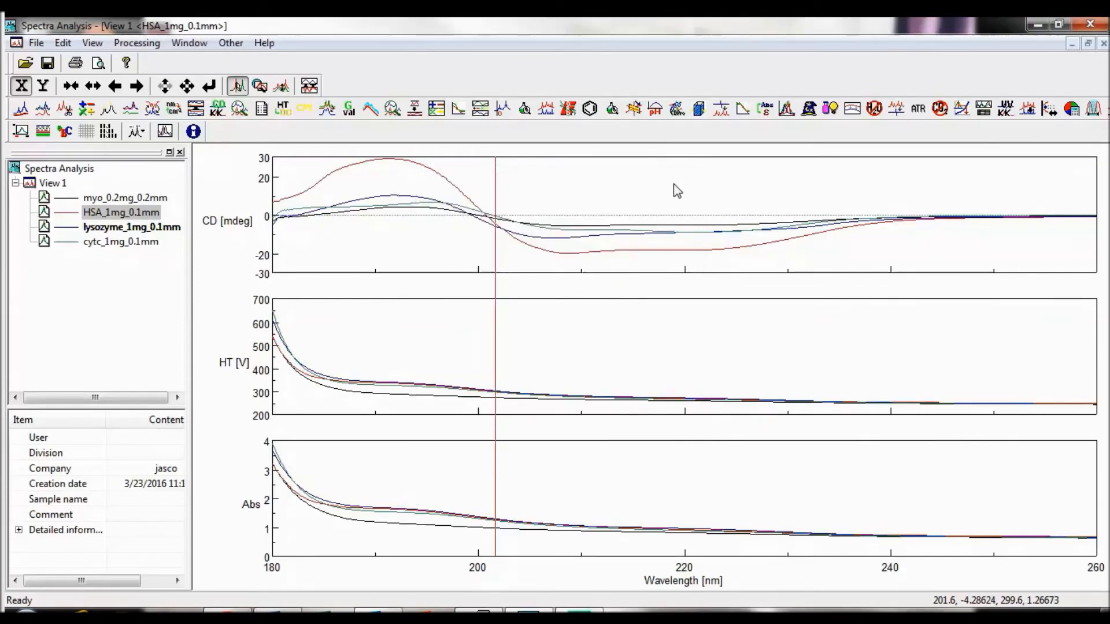
Step: Review the Horizontal Axis Units options, including Wavelength (um), and accept Wavelength (nm)
left_click(93, 43)
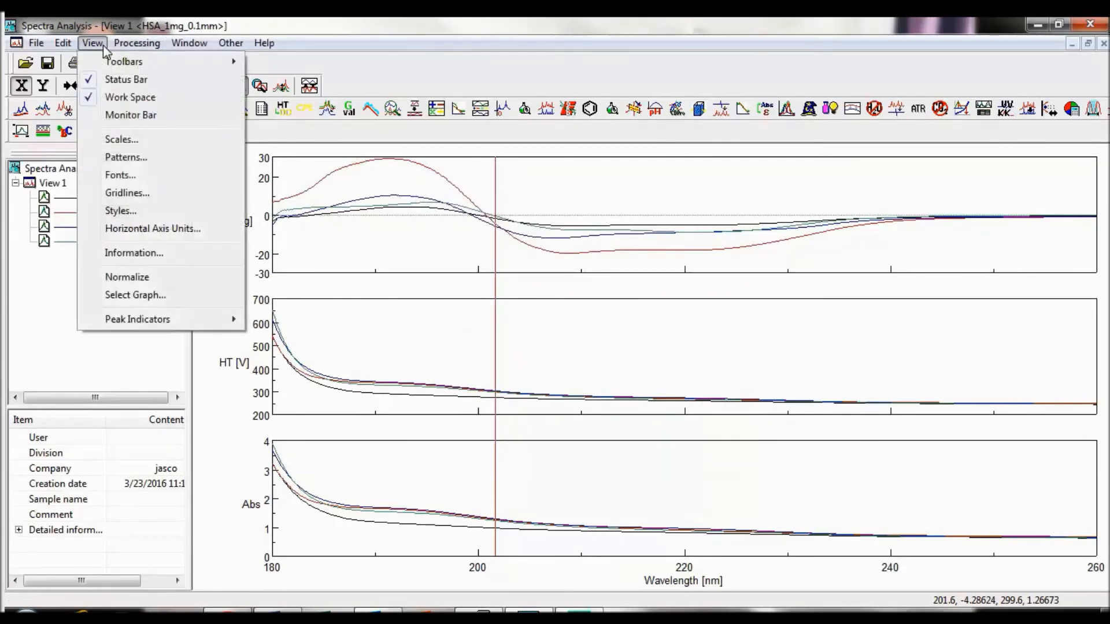
left_click(163, 228)
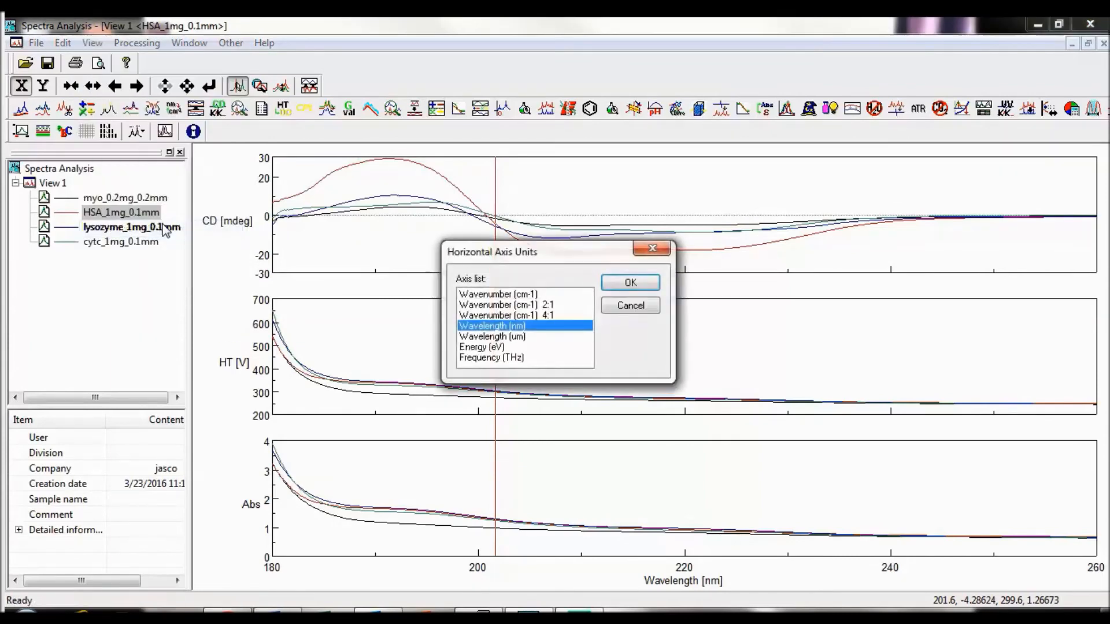
left_click(525, 315)
left_click(505, 336)
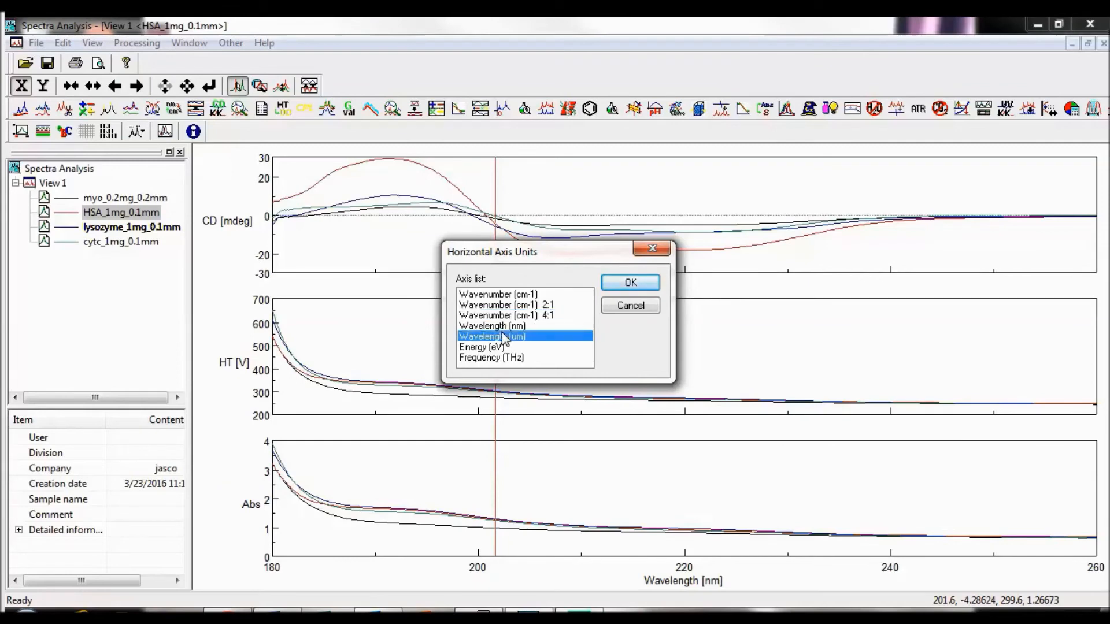
left_click(506, 328)
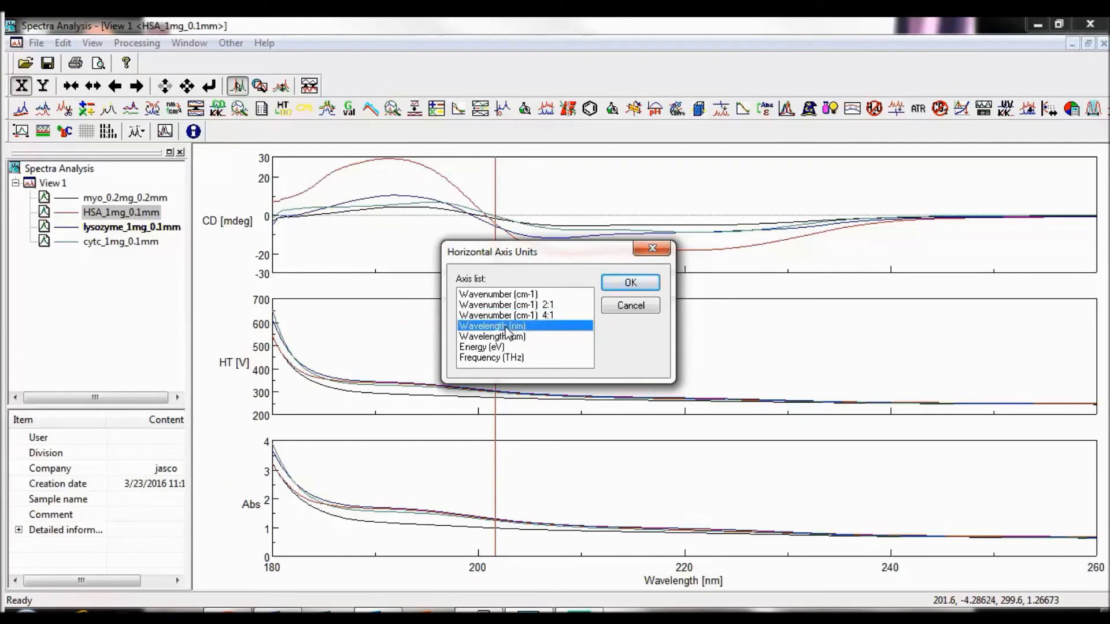
left_click(648, 282)
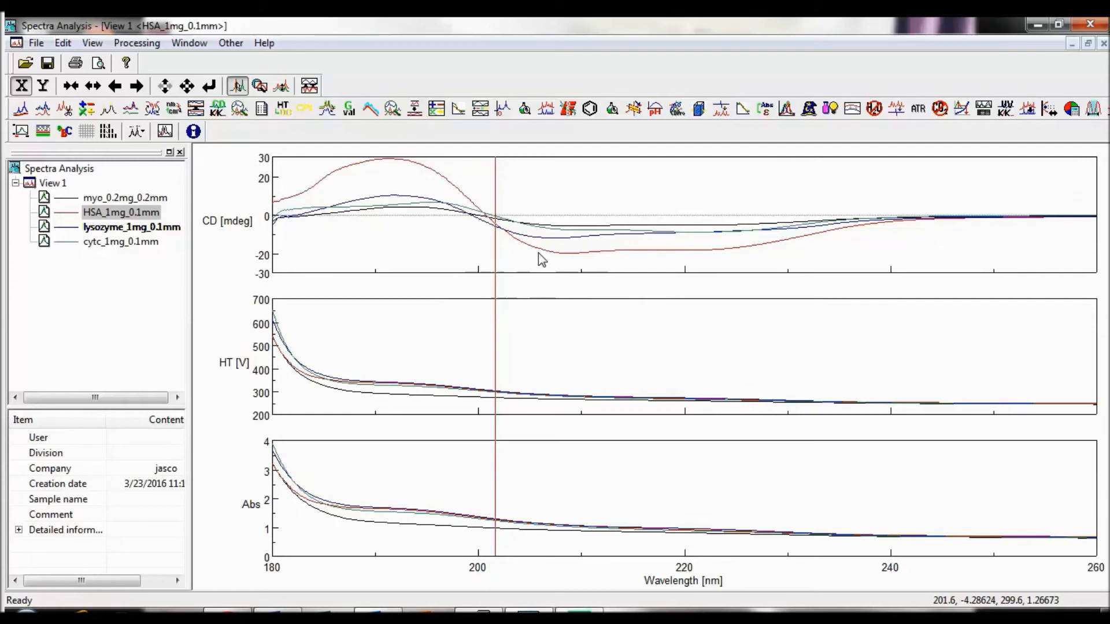
Step: Read through the Spectrum Information of HSA_1mg_0.1mm from the comments down to the measurement parameters
left_click(92, 44)
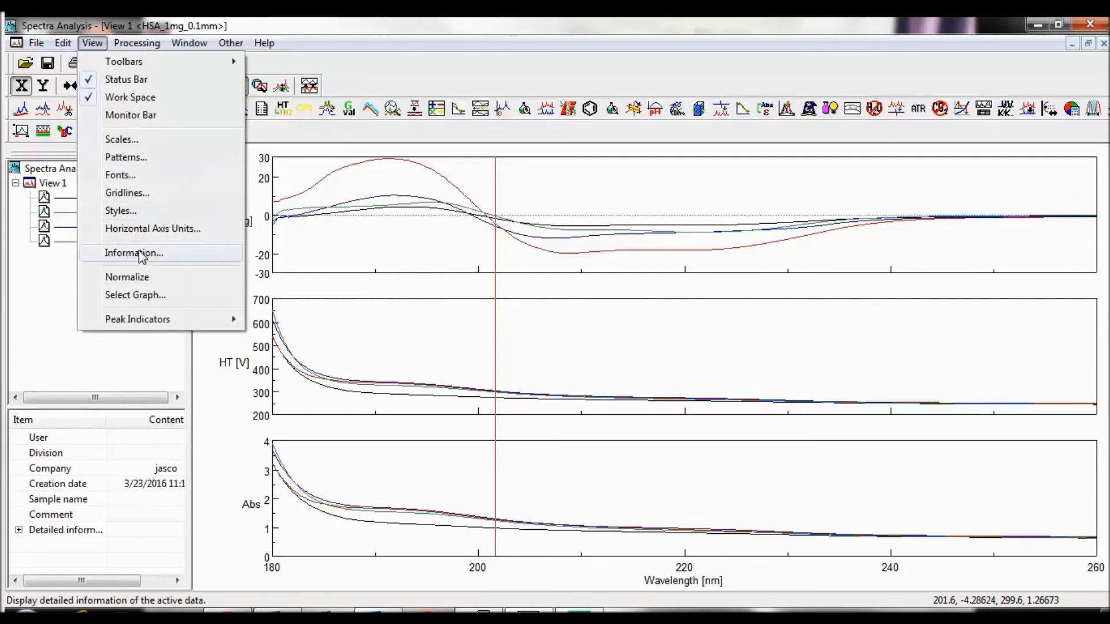
left_click(73, 284)
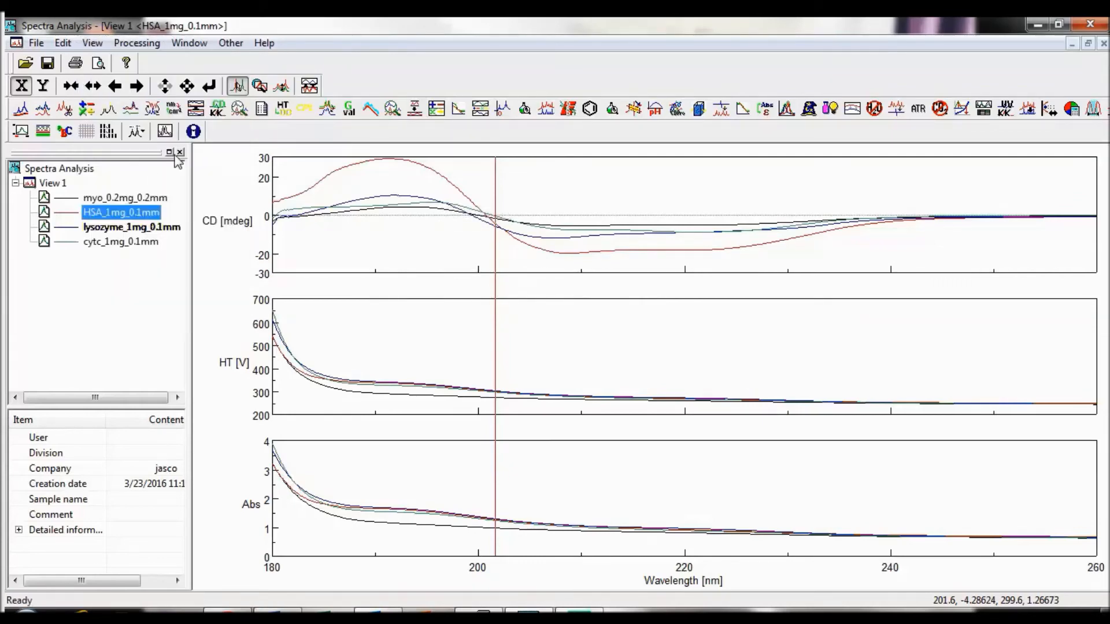
left_click(193, 132)
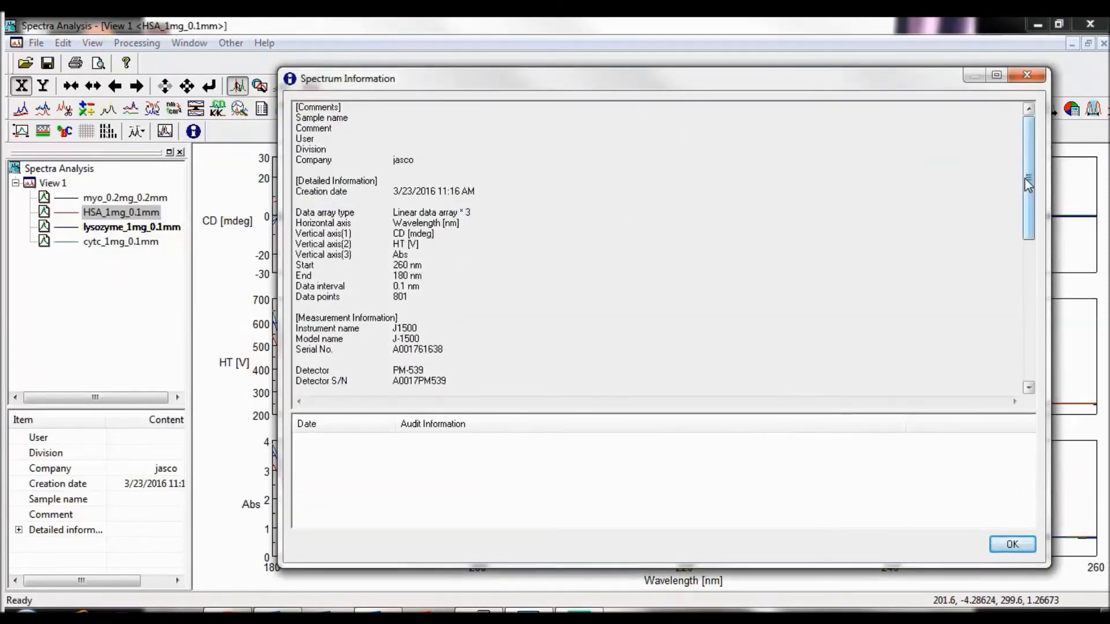
left_click_drag(1028, 177, 1055, 339)
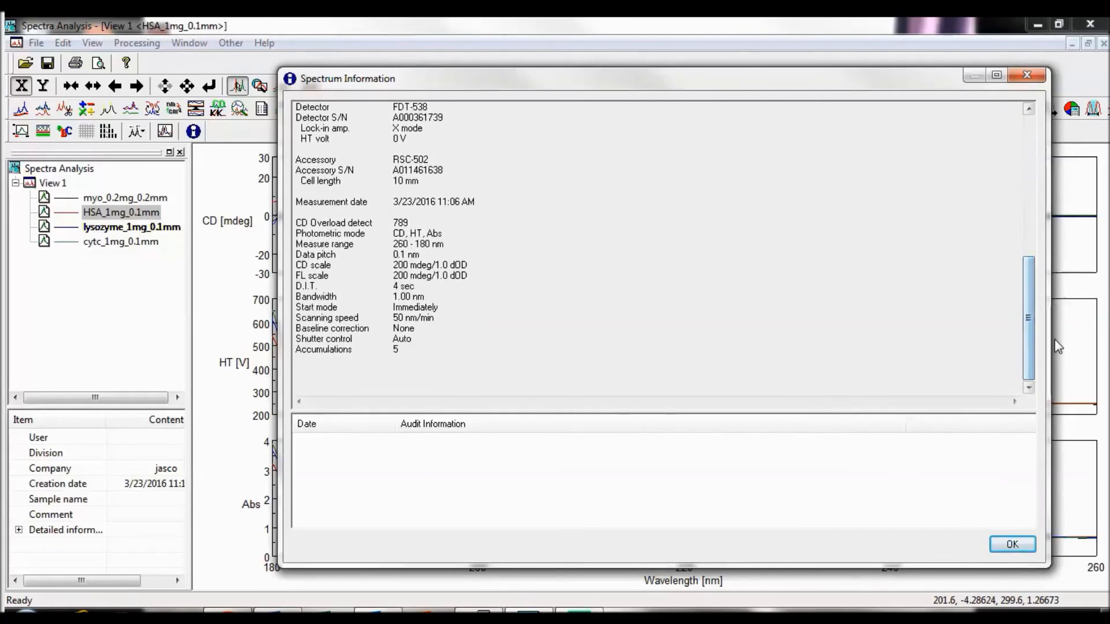
left_click(1013, 544)
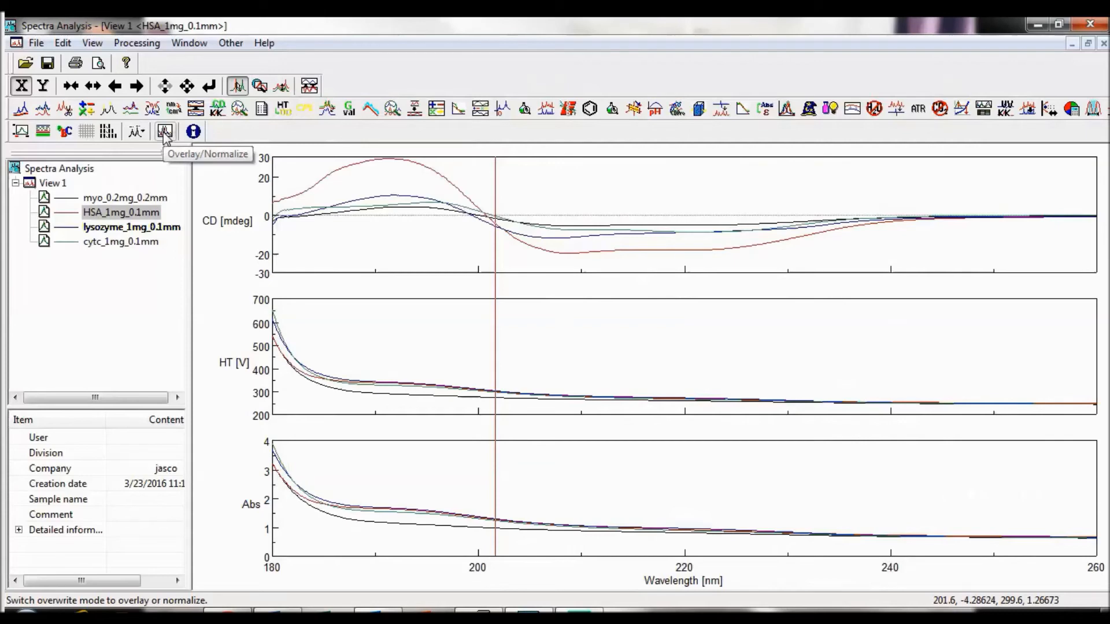
Step: Normalize the overlaid spectra in View 1 and hide Graph 3 from the spectrum view
left_click(164, 133)
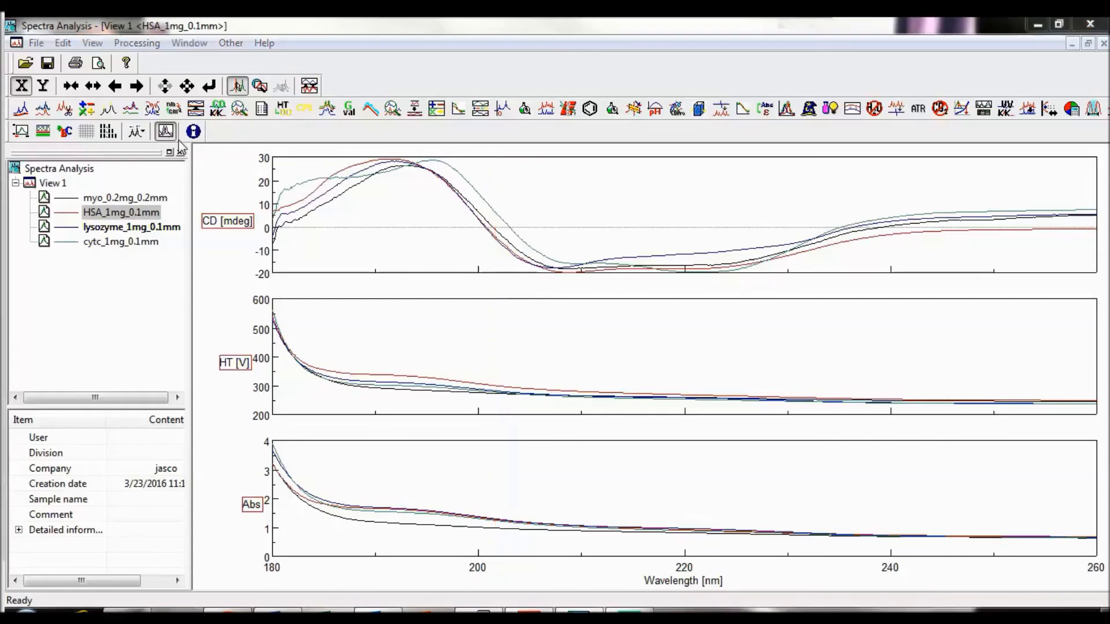
left_click(93, 42)
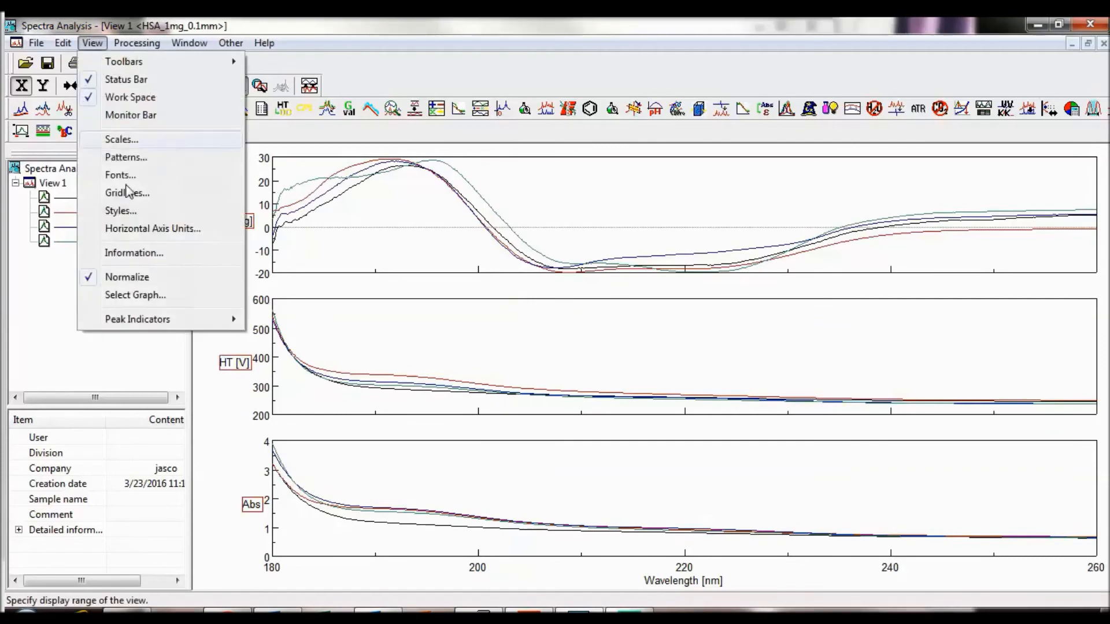
left_click(136, 296)
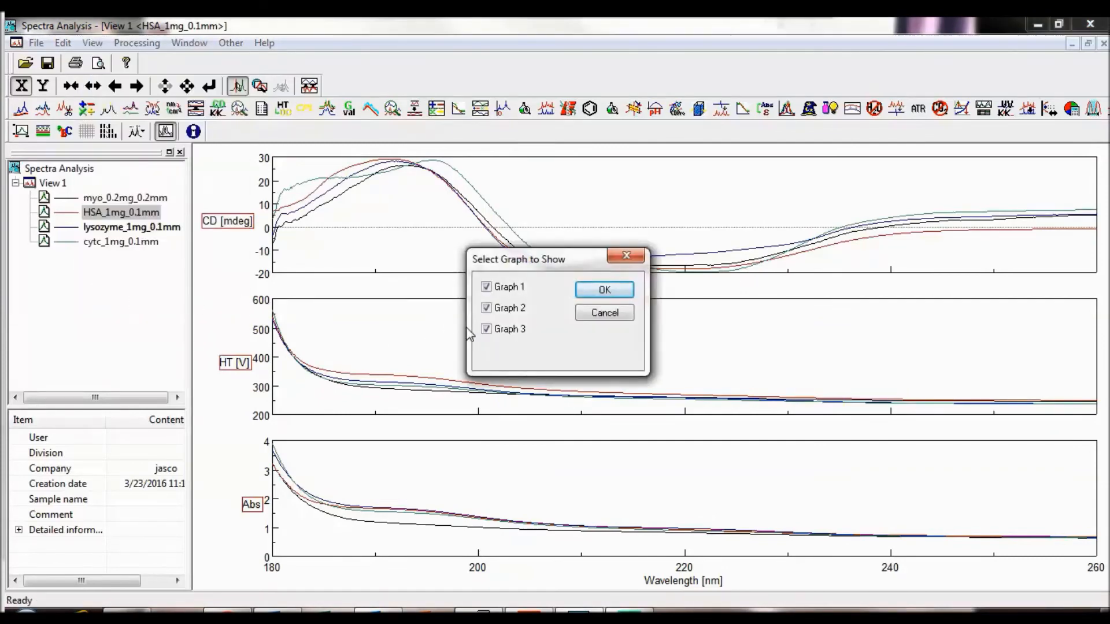
left_click(496, 329)
left_click(605, 291)
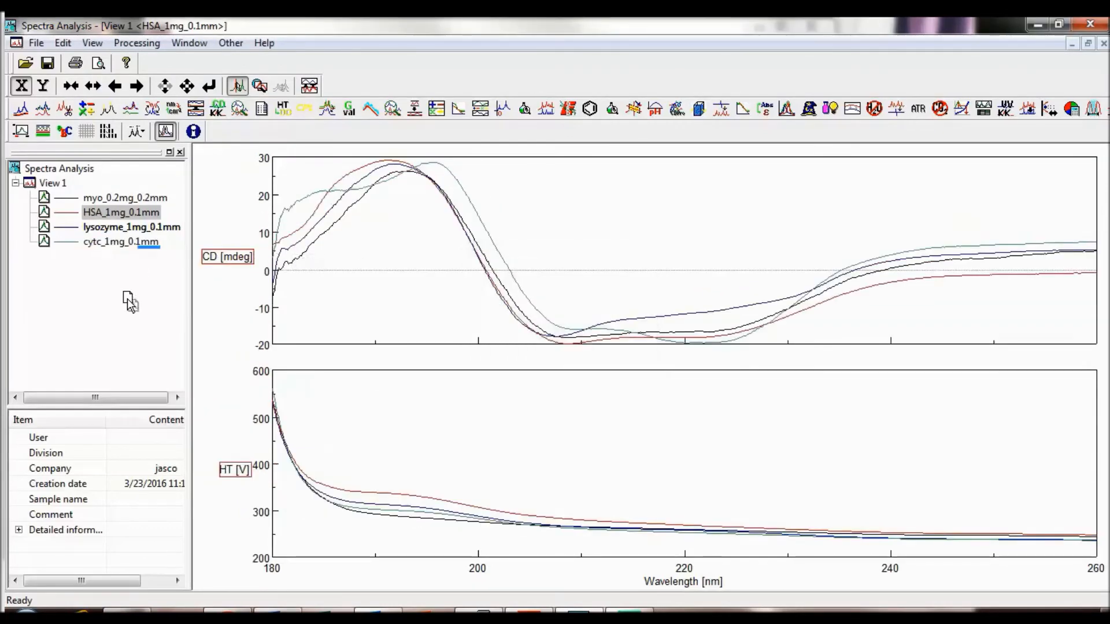
Step: Move the cytc_1mg_0.1mm spectrum out of View 1 into its own new view and cascade the view windows
left_click_drag(127, 298, 128, 299)
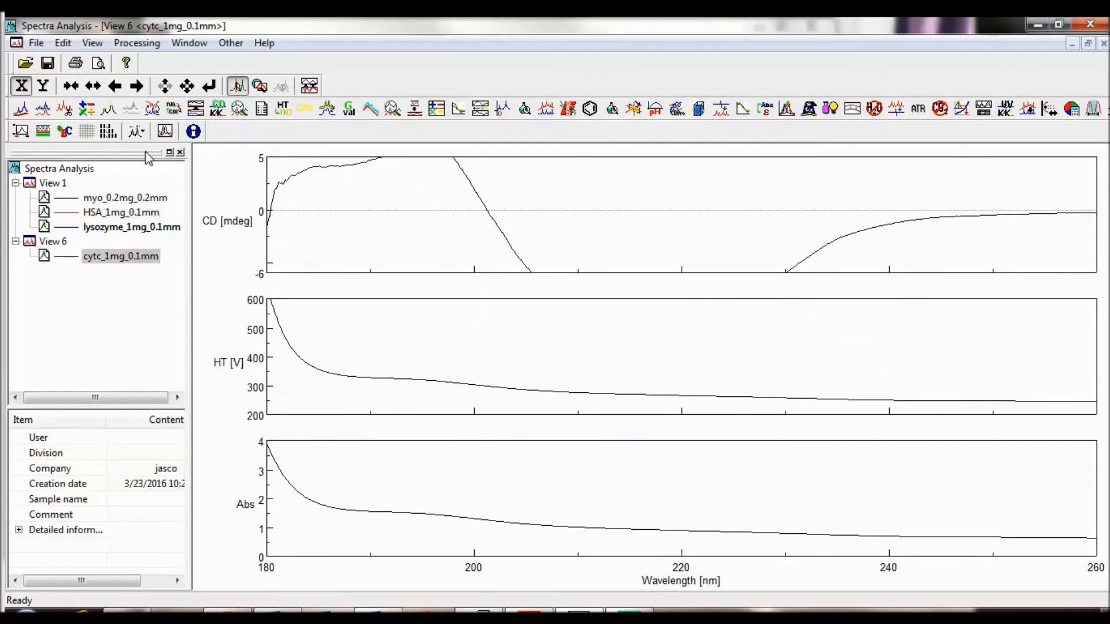
left_click(189, 43)
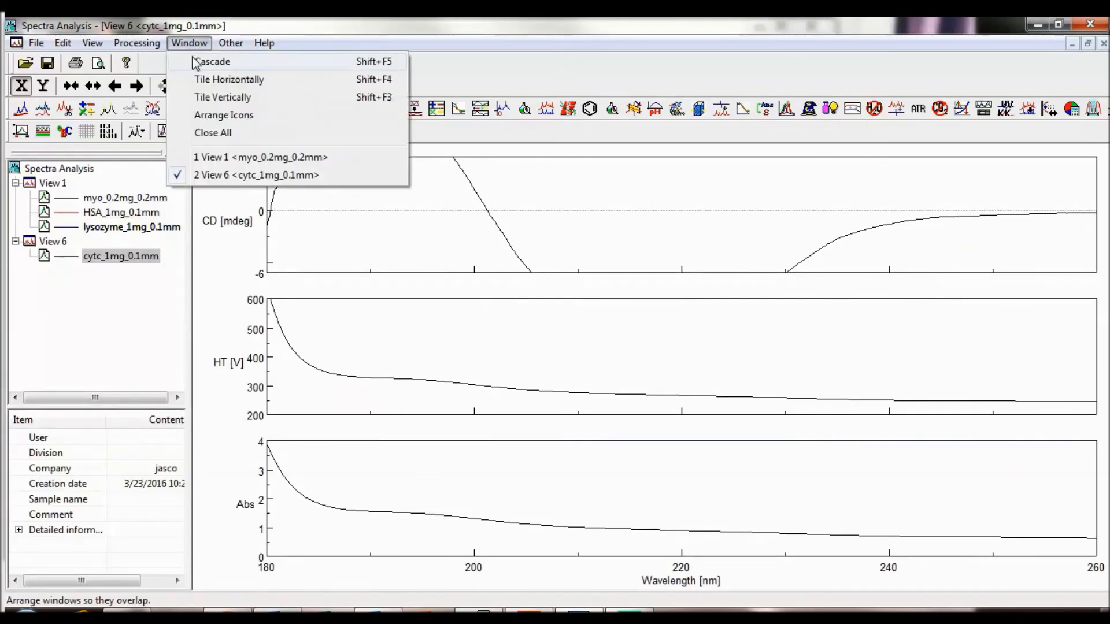
left_click(193, 60)
Step: Tile the open view windows horizontally, and switch them to a vertical tiling
left_click(180, 42)
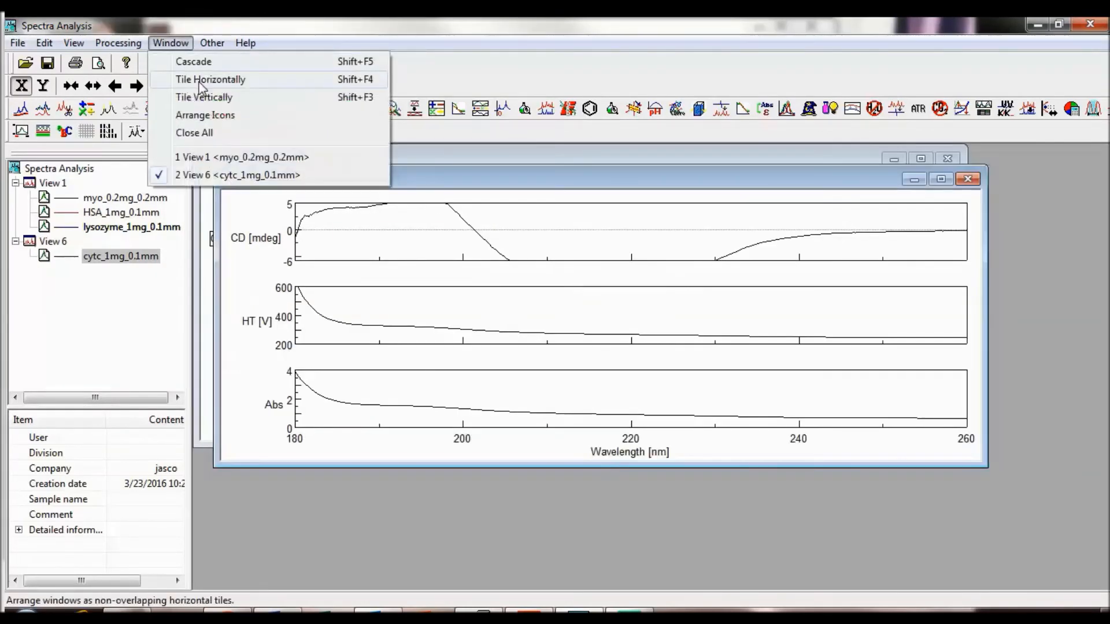
left_click(201, 81)
left_click(170, 43)
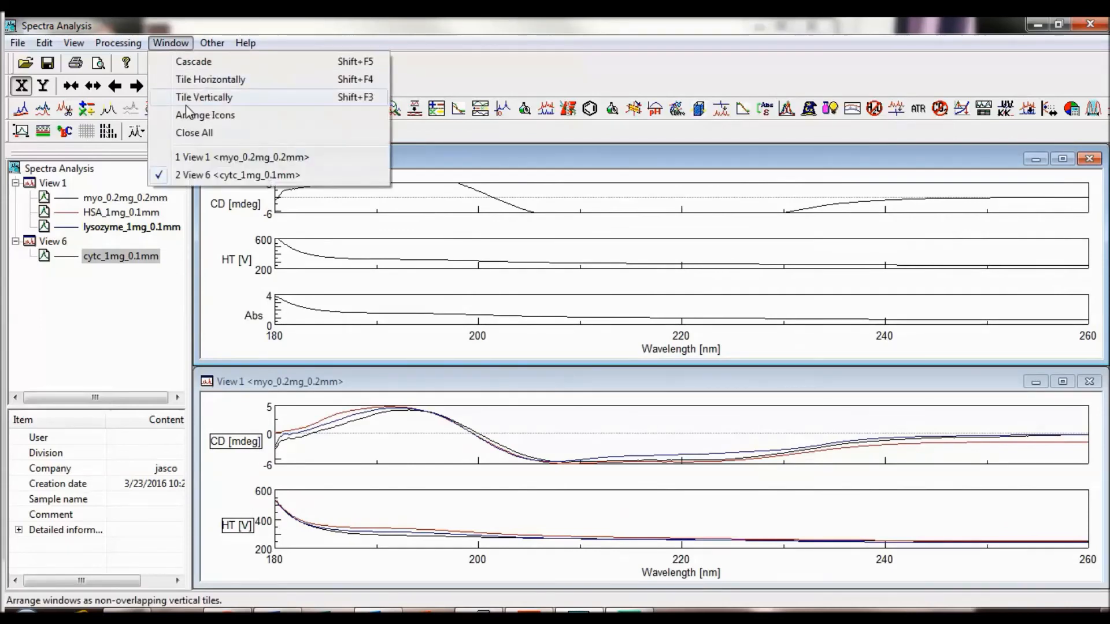
left_click(187, 98)
Step: Cascade the view windows and bring View 1 to the front by selecting its myo_0.2mg_0.2mm spectrum
left_click(173, 42)
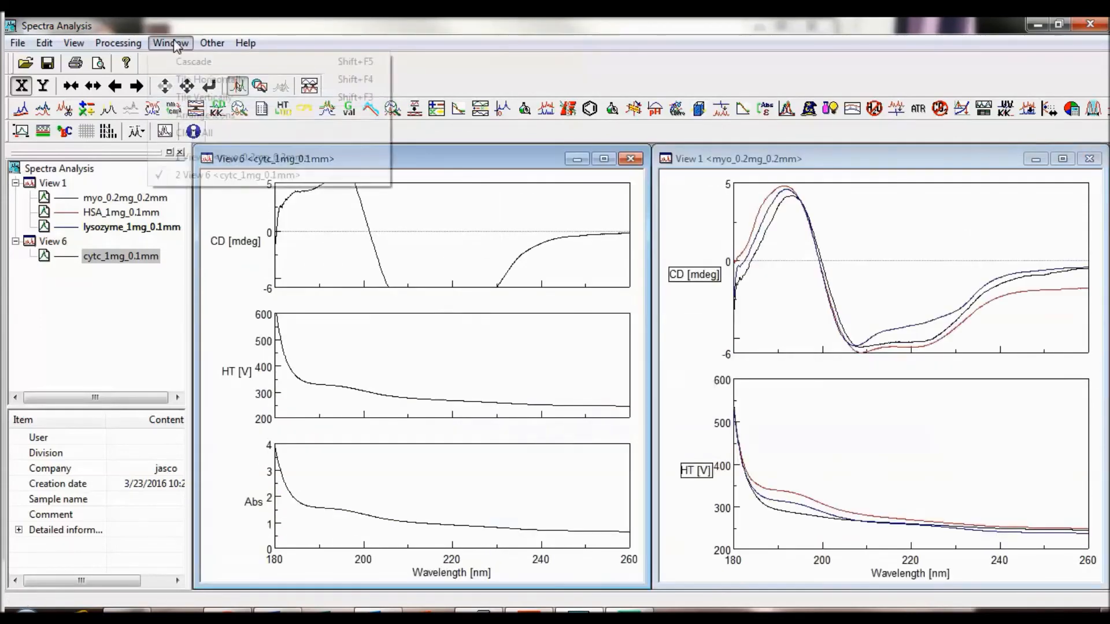
left_click(181, 62)
left_click(159, 198)
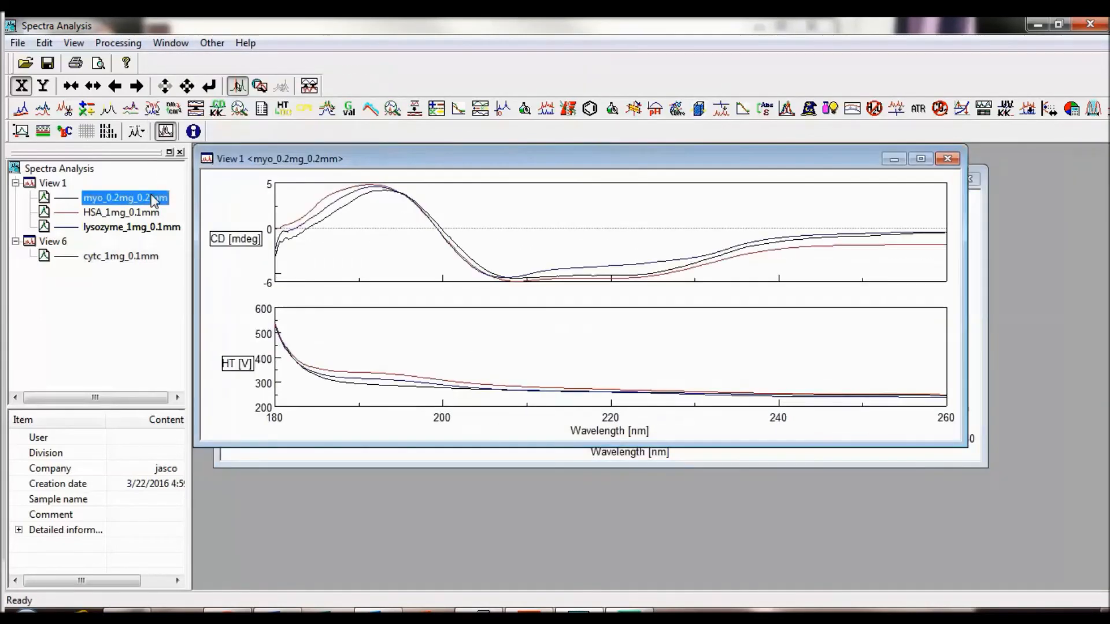
Step: Customize the toolbar by adding the Deconvolution button to the current toolbar buttons
left_click(211, 43)
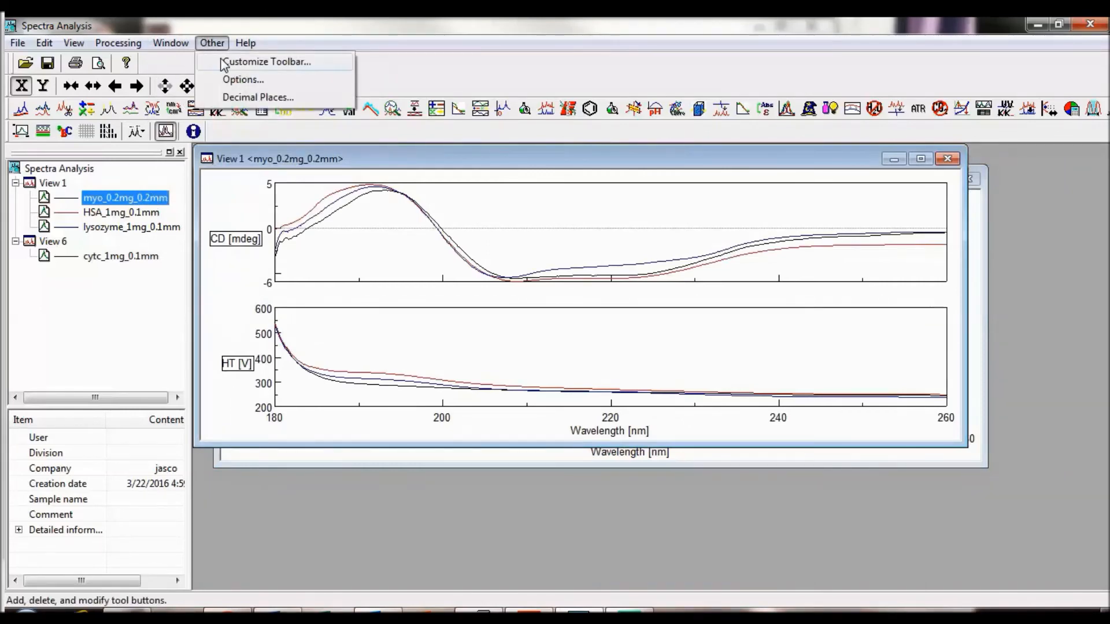
left_click(224, 63)
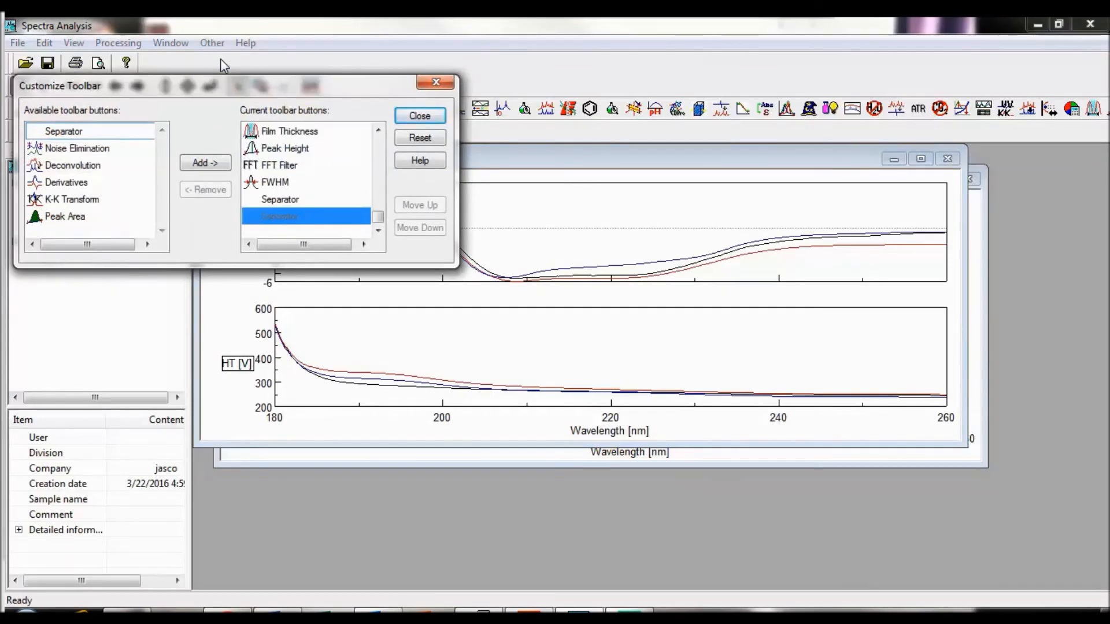
left_click(87, 169)
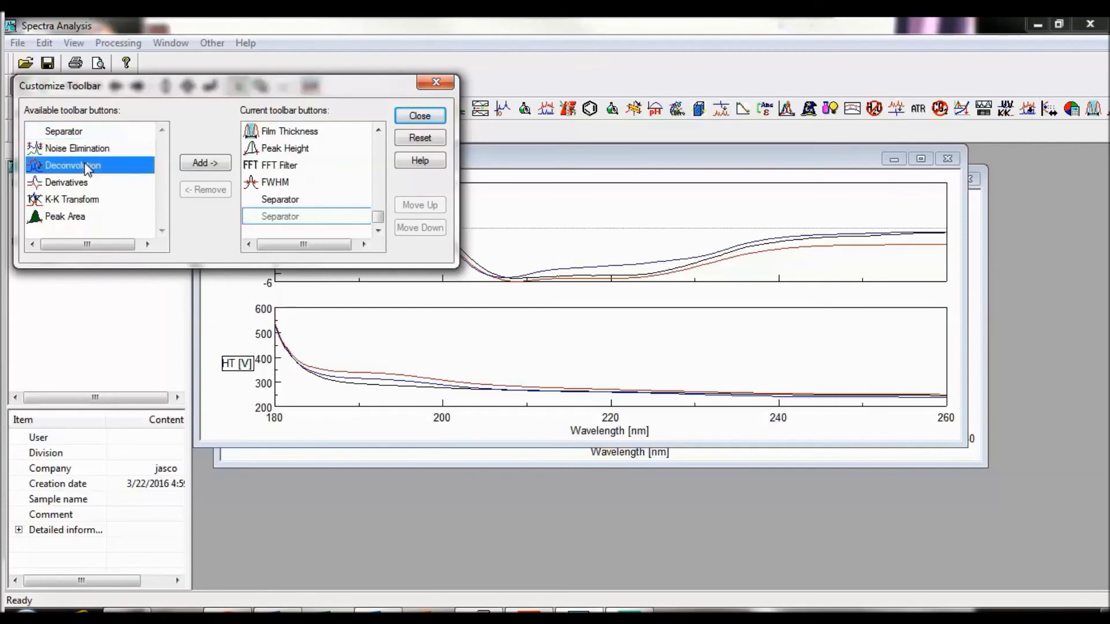
left_click(213, 165)
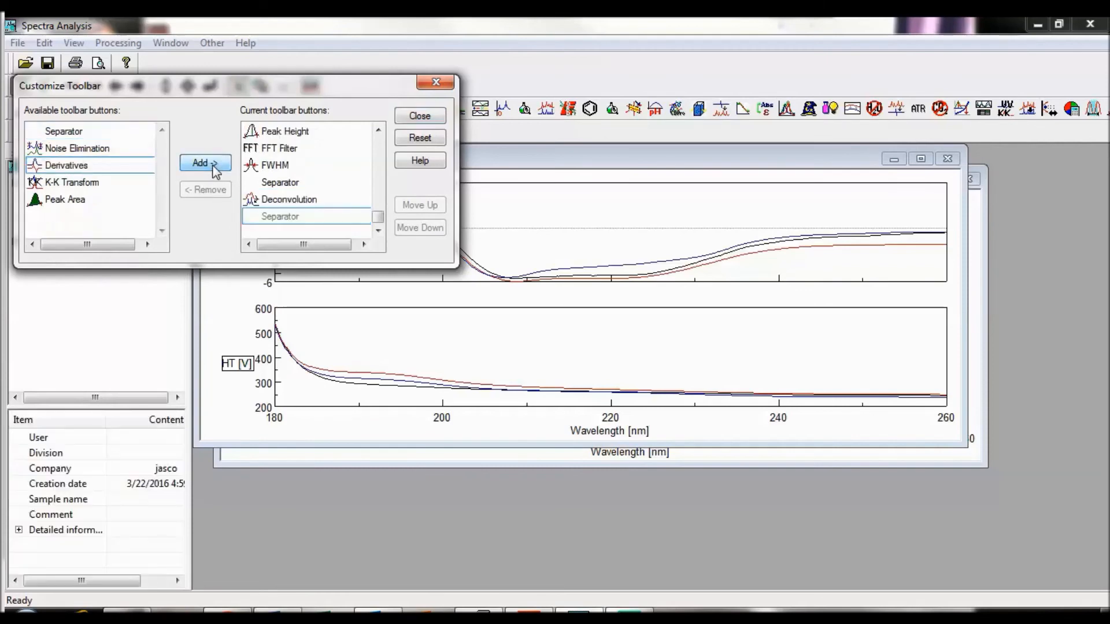
Step: Remove the FWHM button from the current toolbar buttons and finish the toolbar customization
left_click(285, 169)
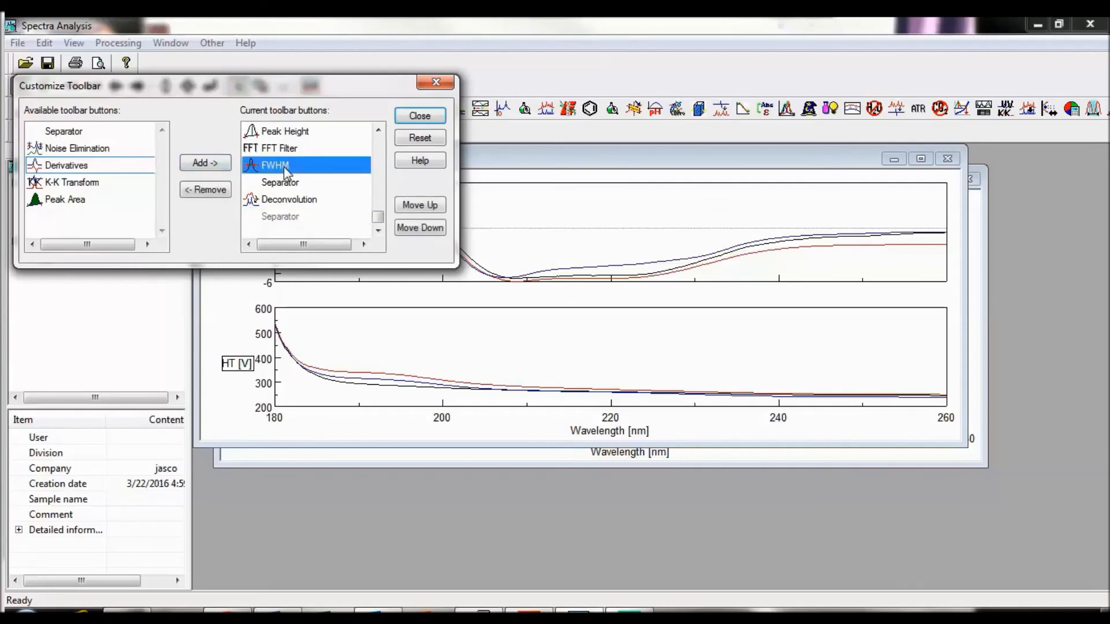
left_click(212, 192)
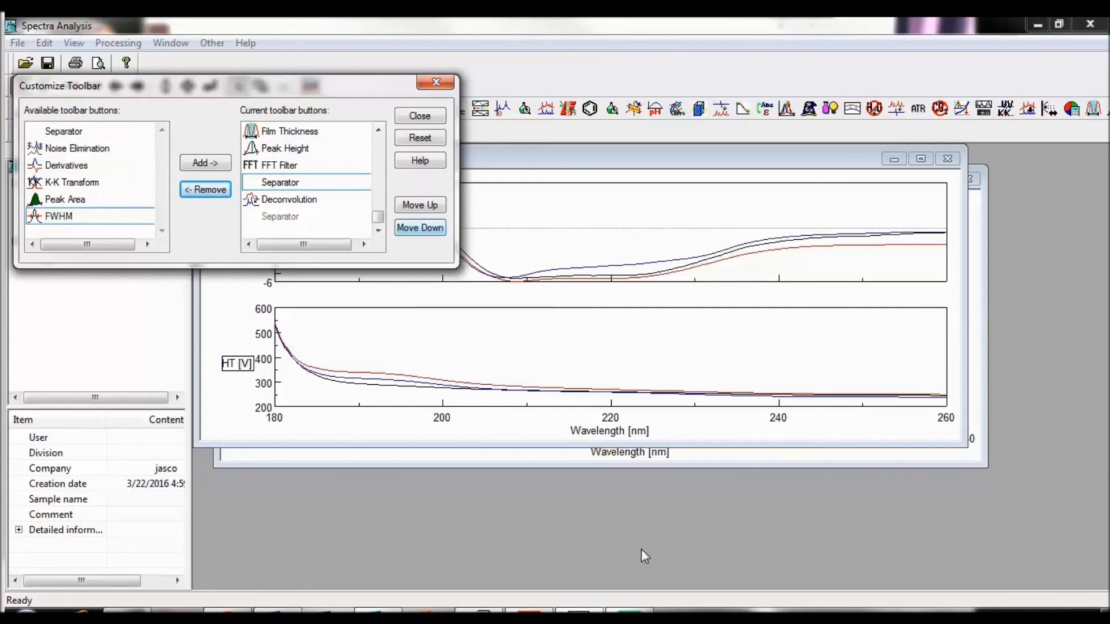
left_click(418, 118)
Step: Set the y-axis auto scale to User defined in the program's view options
left_click(216, 44)
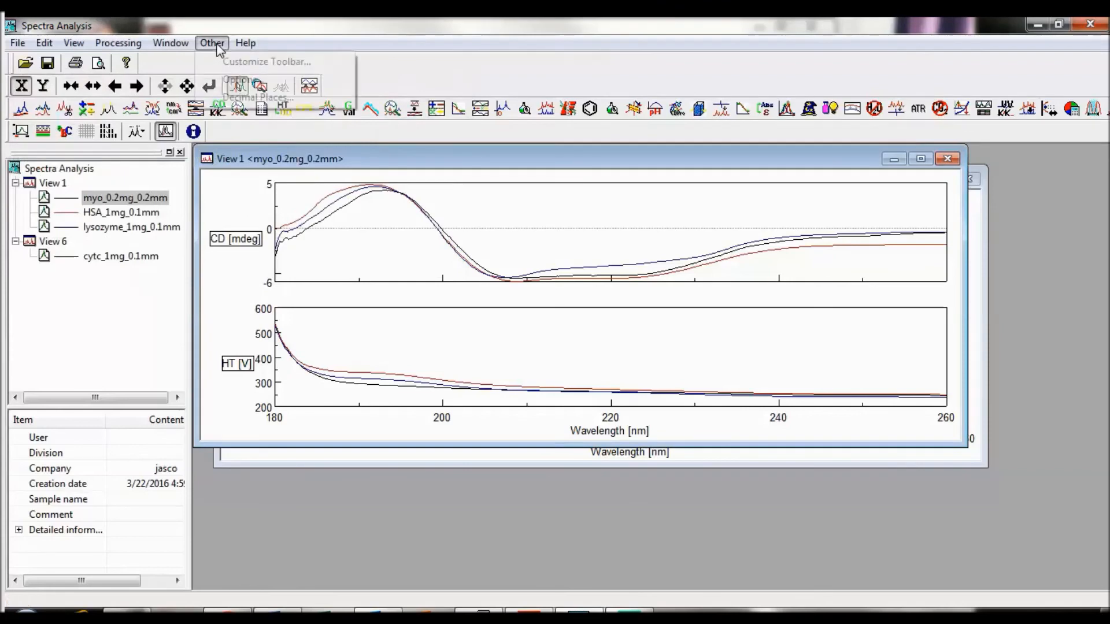
left_click(229, 81)
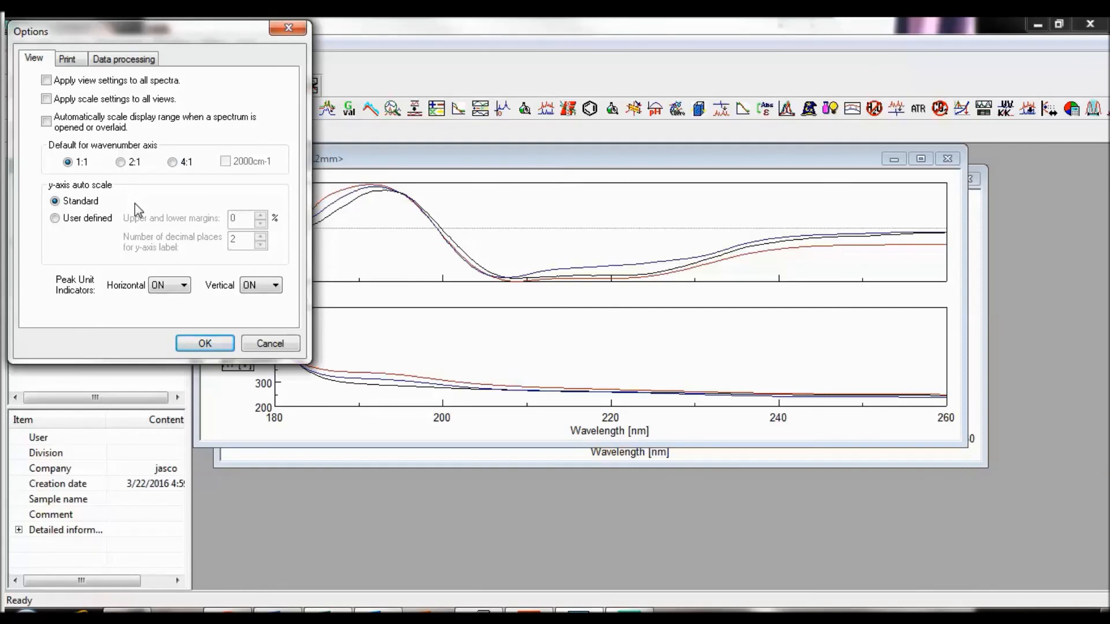
left_click(94, 220)
Step: Review the print format and data processing options, and accept the option settings
left_click(84, 61)
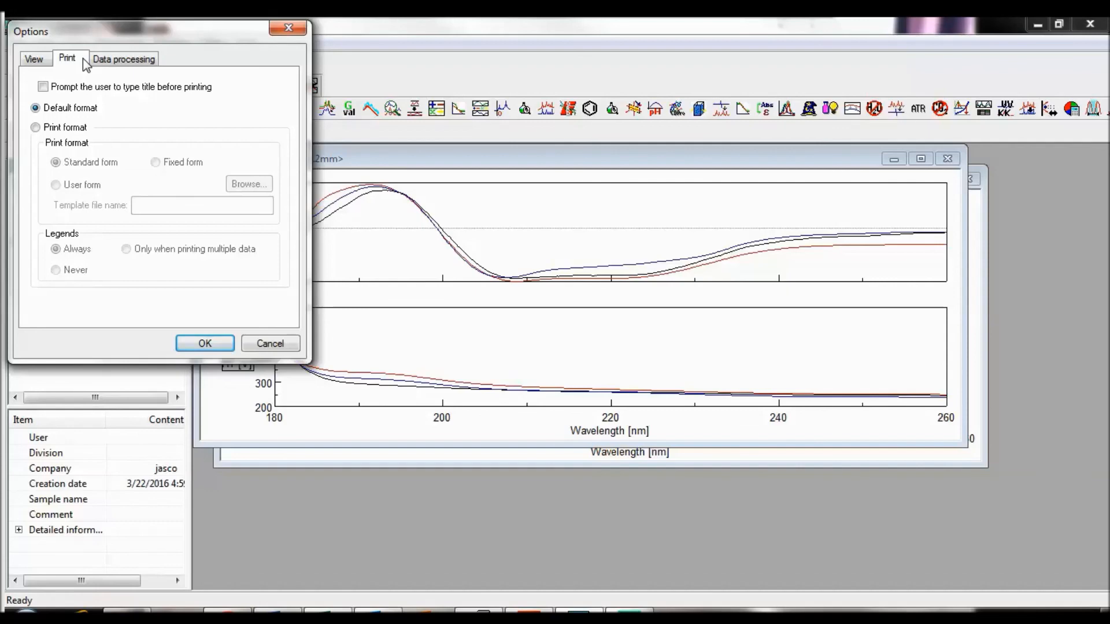
left_click(142, 63)
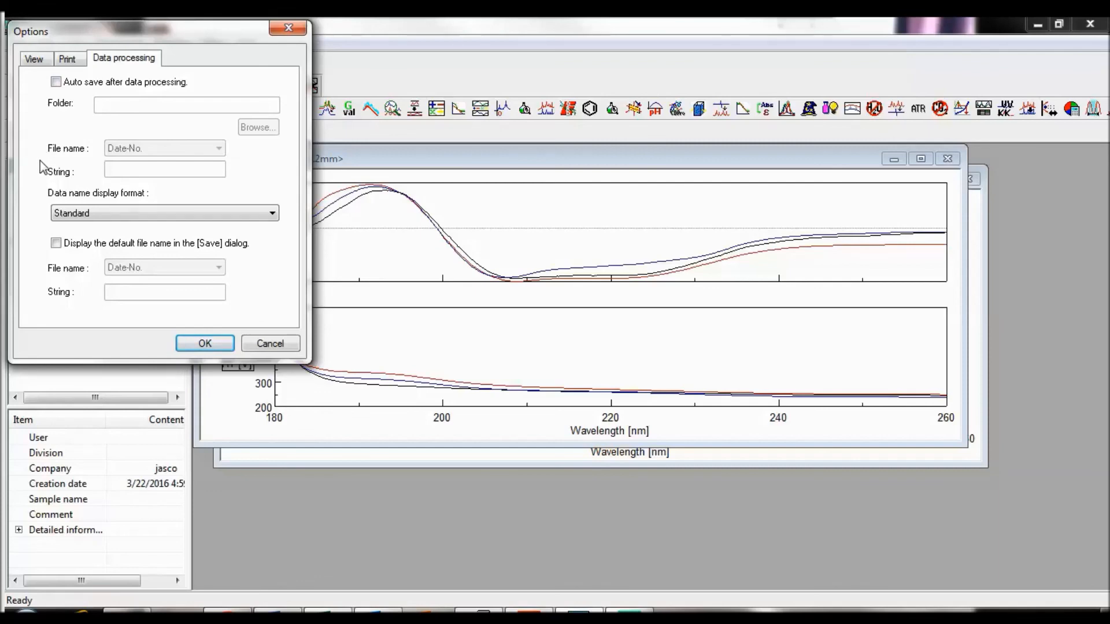
left_click(221, 344)
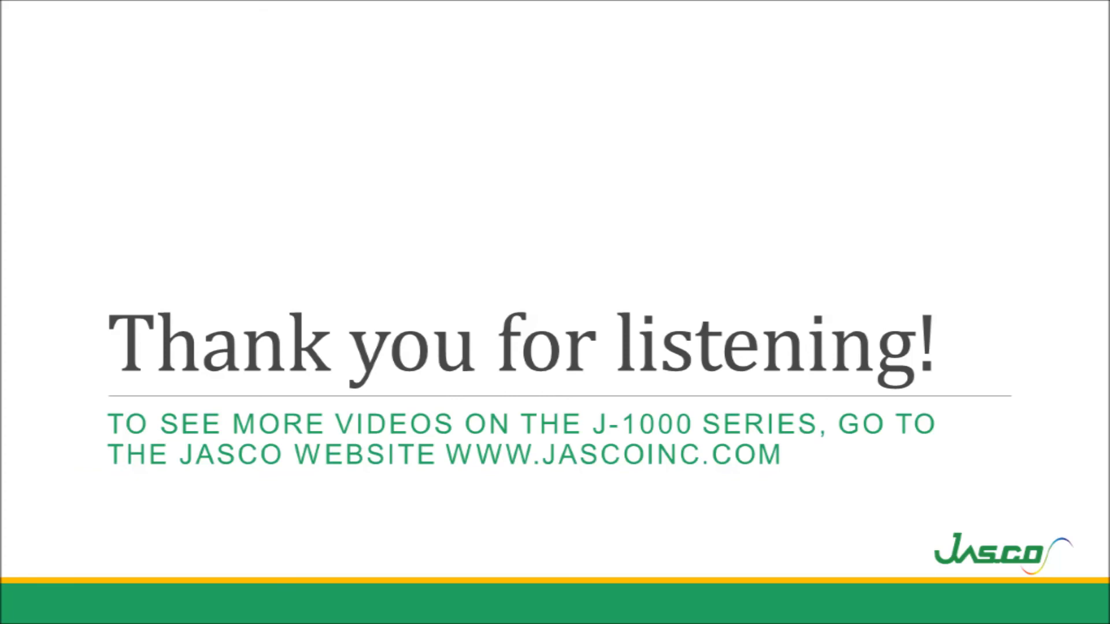